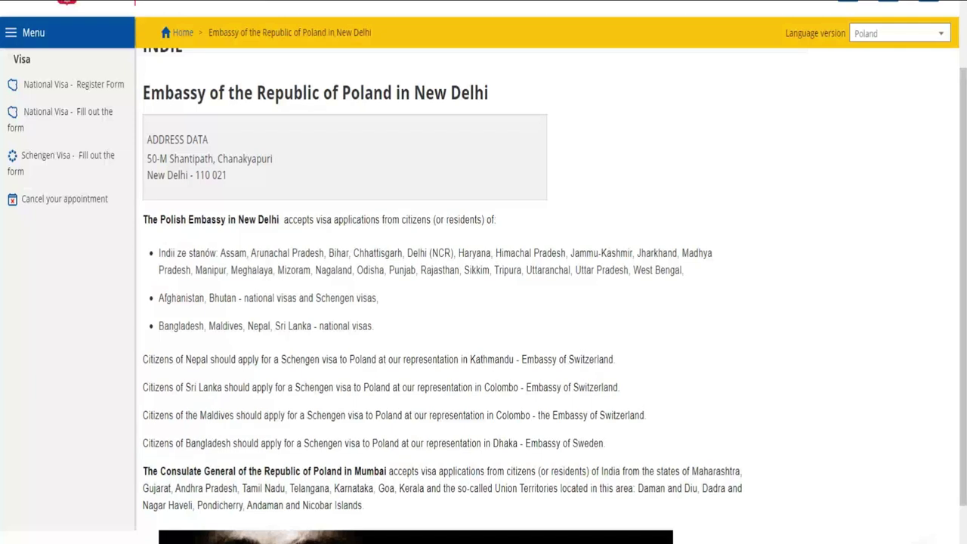
Step: Highlight the line telling citizens of Bangladesh where to apply for a Schengen visa, including the Embassy of Sweden mention
{"action": "left_click_drag", "start_coordinate": [143, 443], "coordinate": [606, 443]}
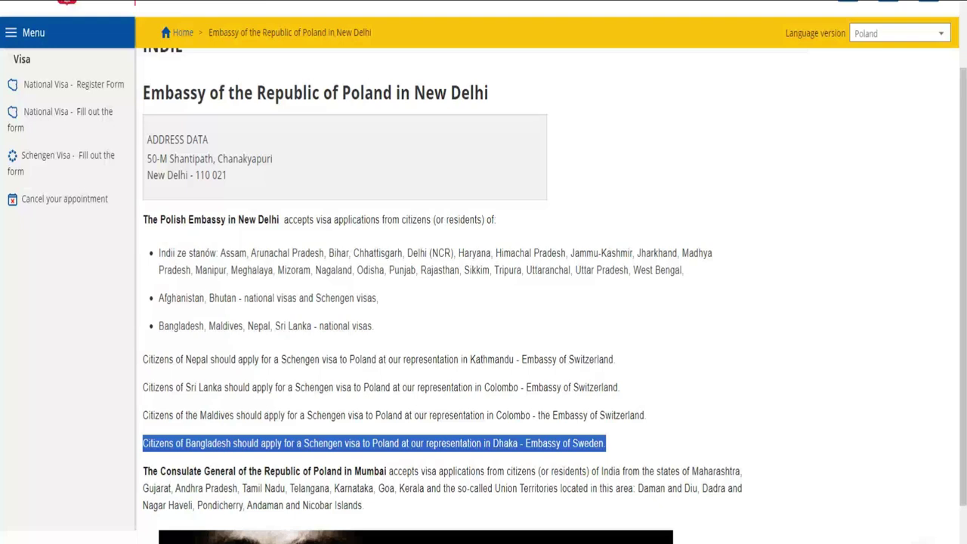
{"action": "left_click", "coordinate": [605, 443]}
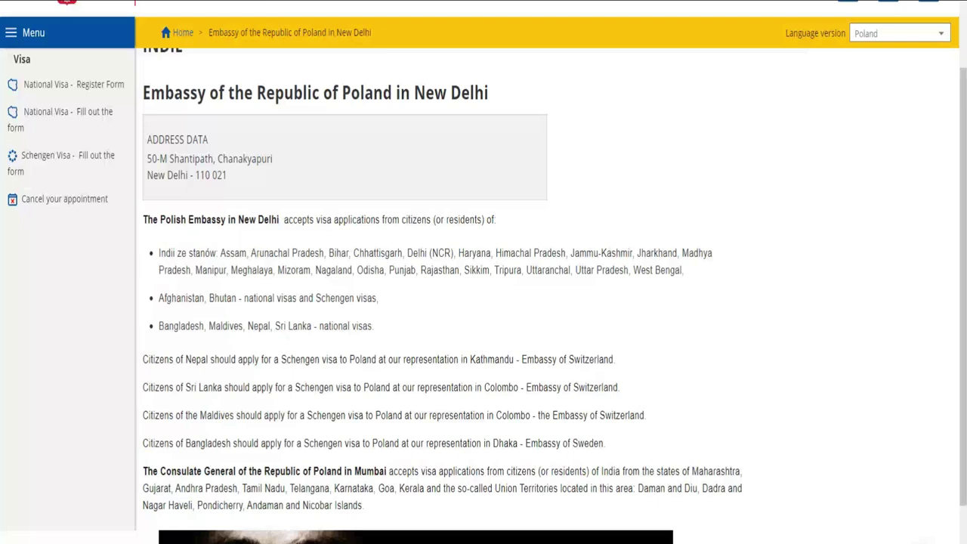
{"action": "left_click_drag", "start_coordinate": [525, 443], "coordinate": [604, 443]}
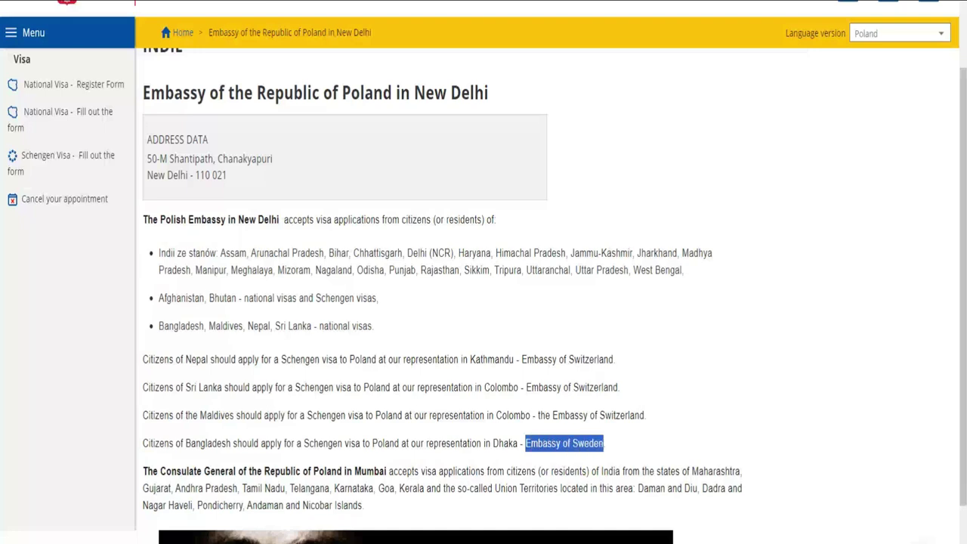
{"action": "left_click", "coordinate": [604, 443]}
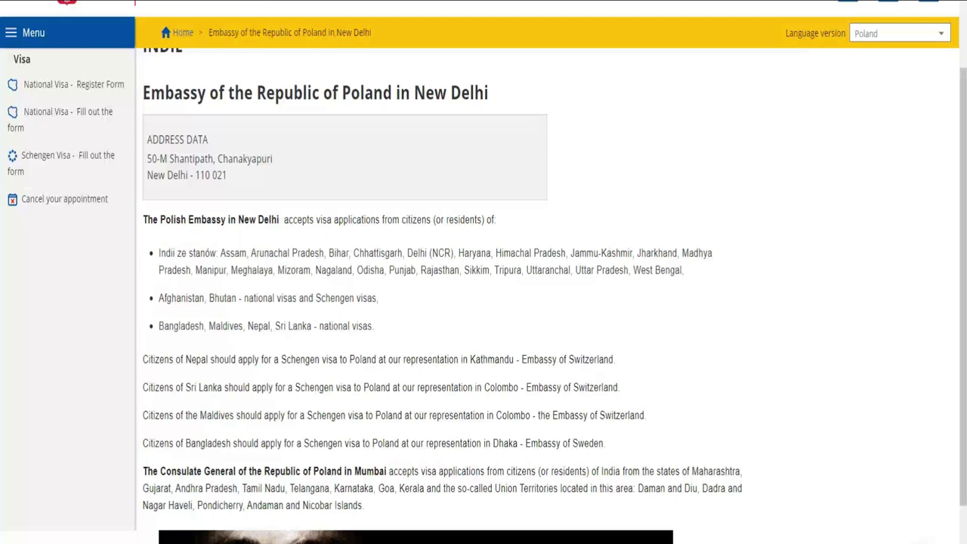
{"action": "left_click_drag", "start_coordinate": [525, 443], "coordinate": [599, 443]}
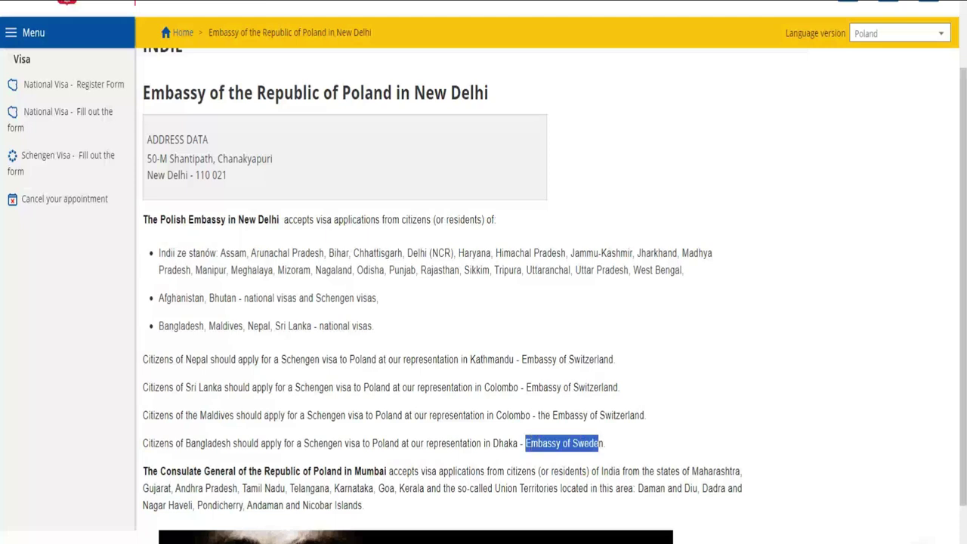
{"action": "left_click_drag", "start_coordinate": [143, 443], "coordinate": [595, 443]}
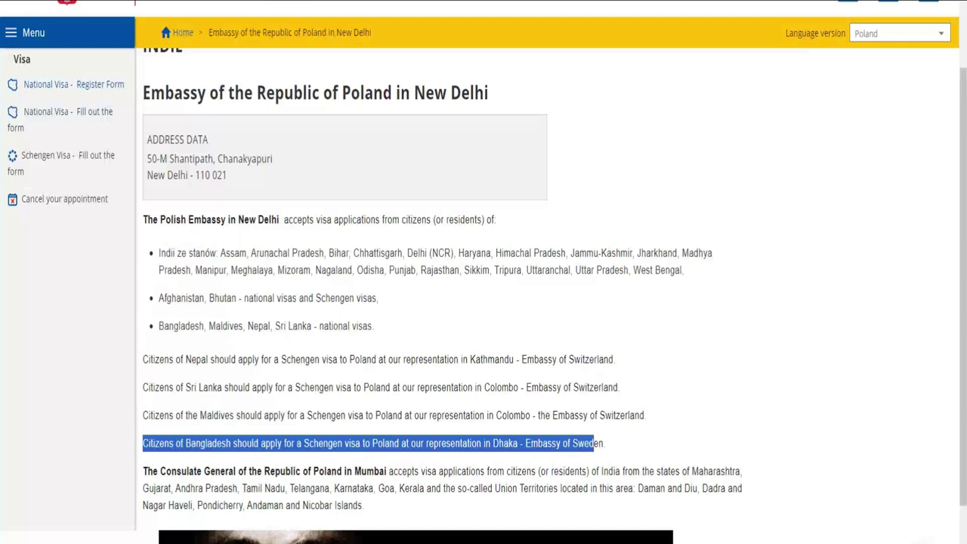
Step: Open the national visa registration form and pass the image verification by entering the characters from the picture
{"action": "left_click", "coordinate": [74, 85]}
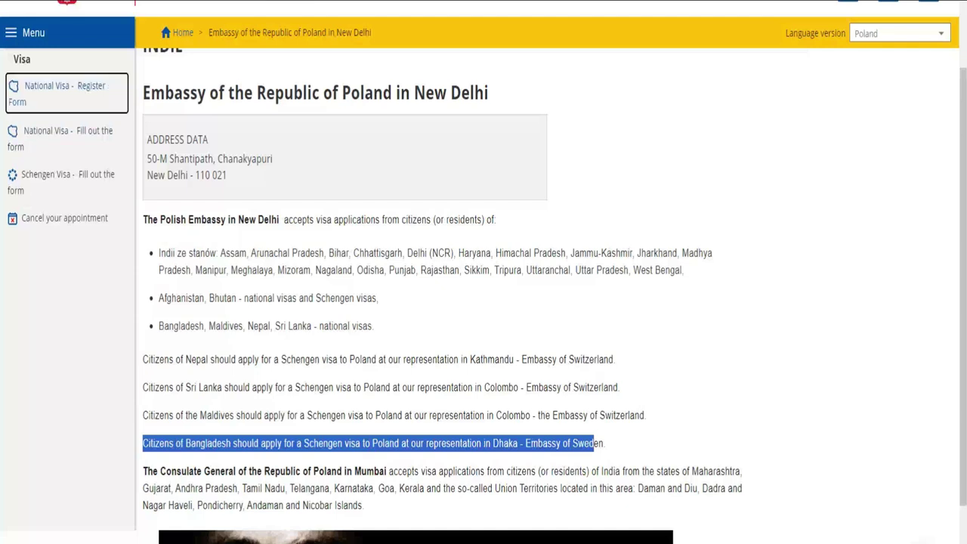
{"action": "key", "text": "Return"}
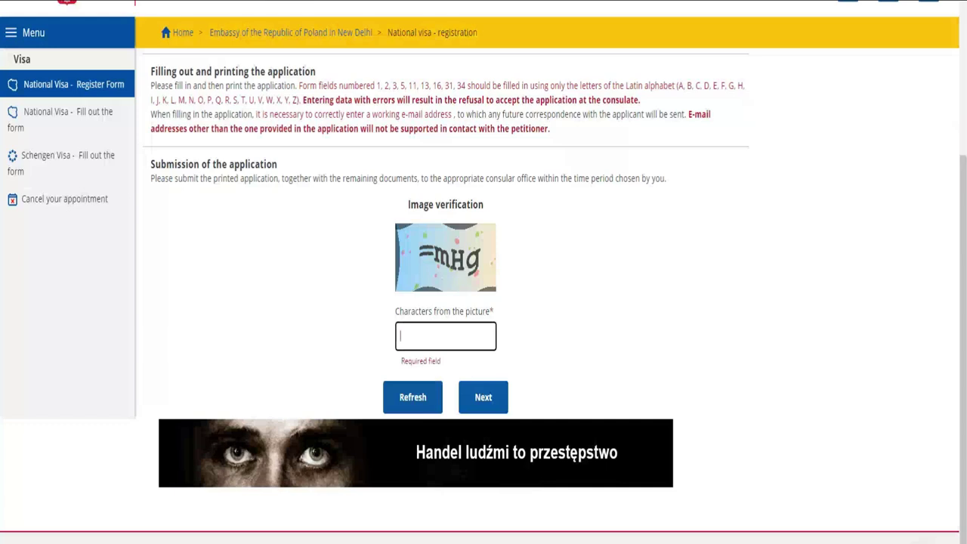
{"action": "type", "text": "=m"}
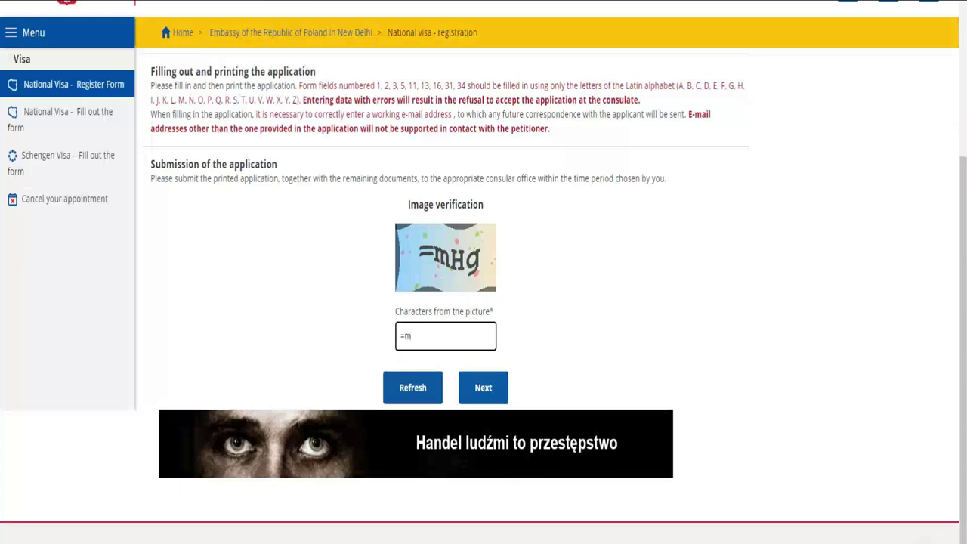
{"action": "type", "text": "Hg"}
{"action": "left_click", "coordinate": [483, 388]}
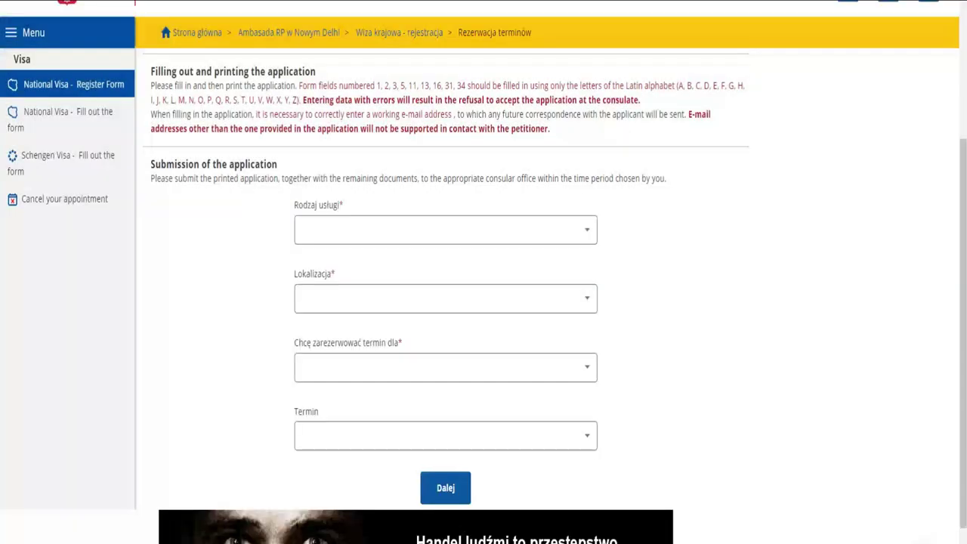
Step: Translate the booking page to English and submit it with service type National visa - studies (1st year) and location PPWW New Delhi
{"action": "right_click", "coordinate": [722, 246]}
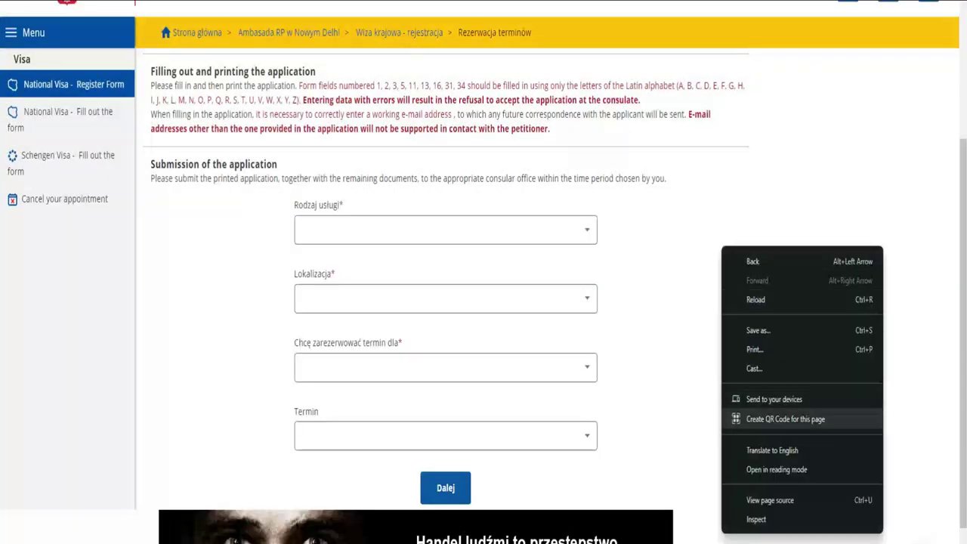
{"action": "left_click", "coordinate": [772, 450]}
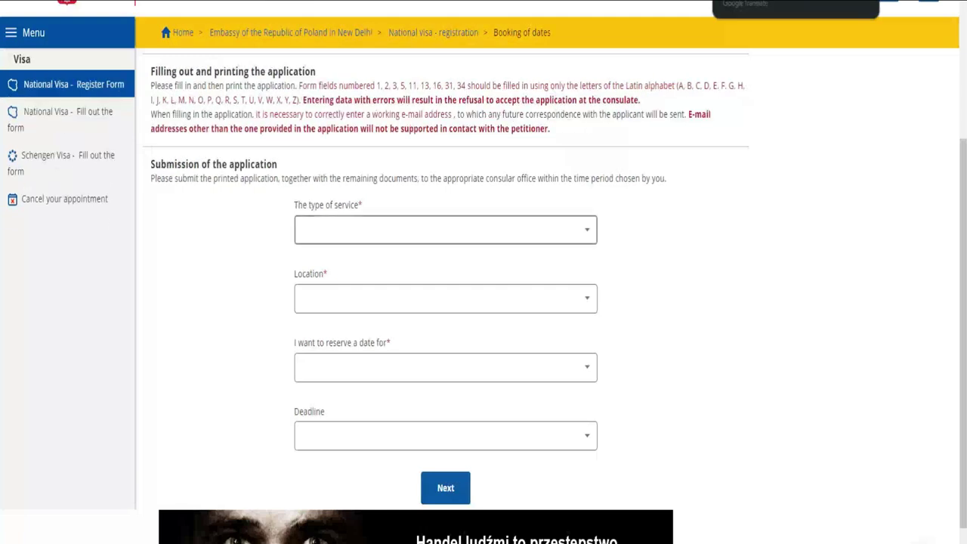
{"action": "left_click", "coordinate": [446, 230]}
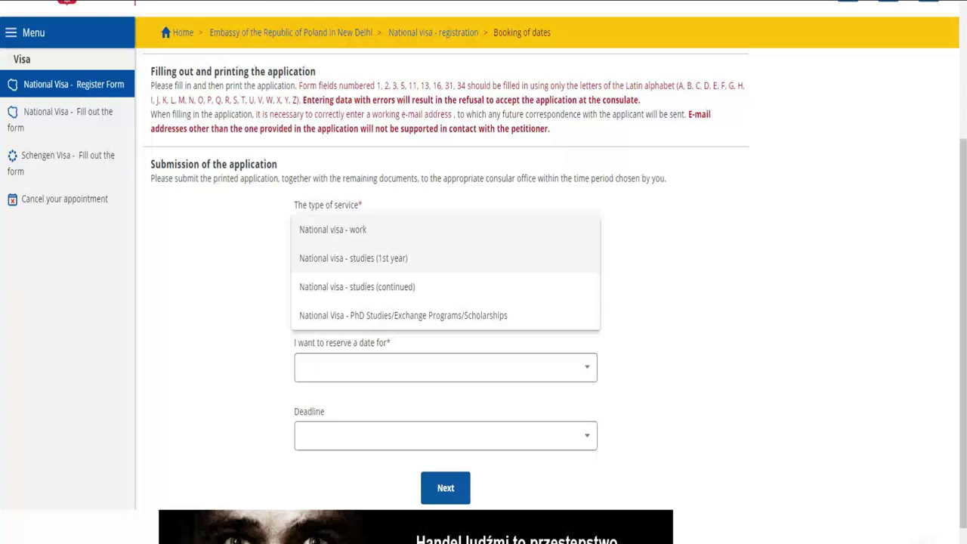
{"action": "left_click", "coordinate": [353, 258]}
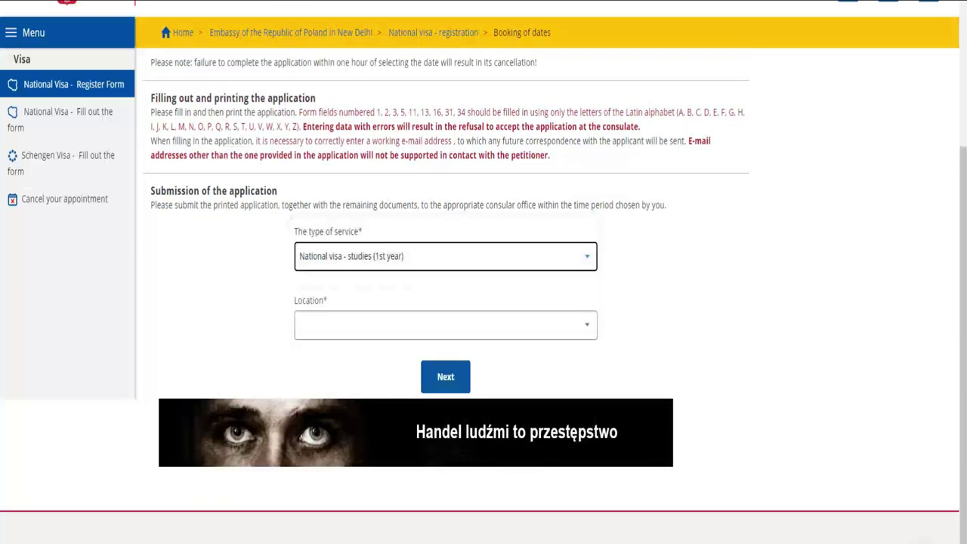
{"action": "left_click", "coordinate": [445, 325]}
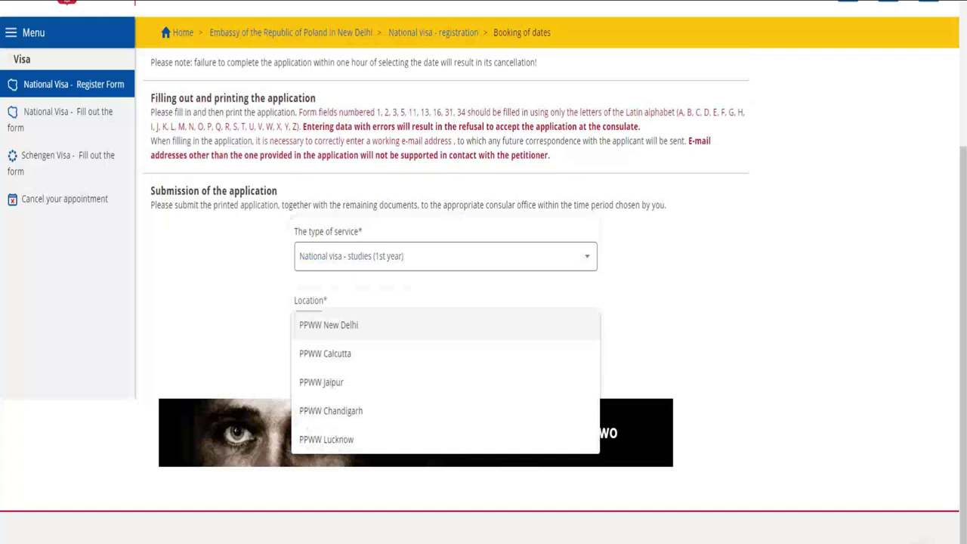
{"action": "left_click", "coordinate": [350, 325]}
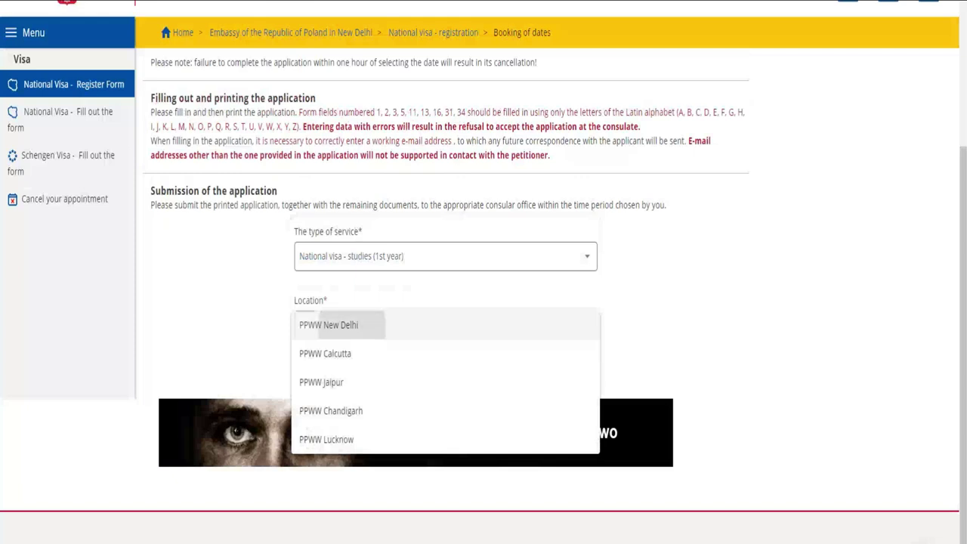
{"action": "left_click", "coordinate": [445, 376]}
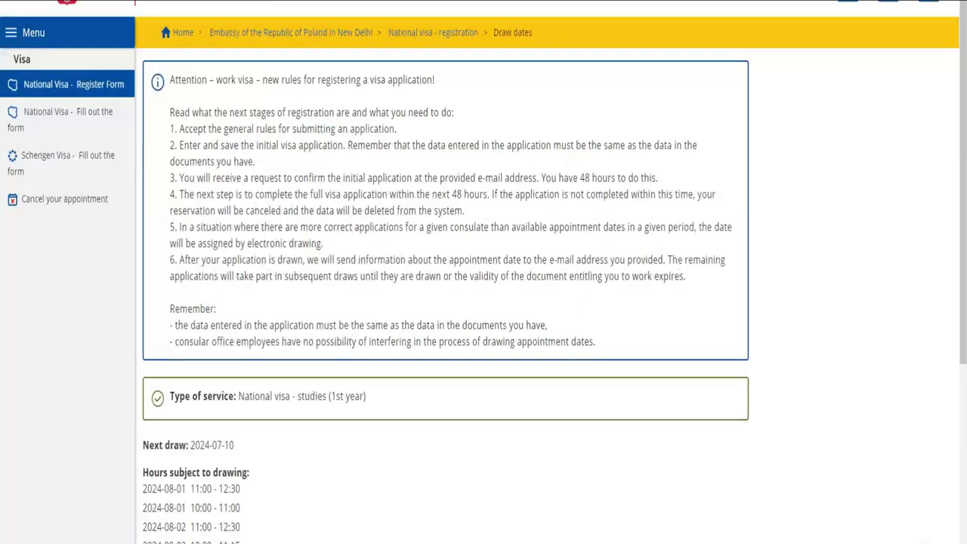
Step: Review the next draw date and the list of hours subject to drawing for the first-year studies visa
{"action": "scroll", "coordinate": [483, 302], "scroll_direction": "down", "scroll_amount": 4}
{"action": "mouse_move", "coordinate": [143, 219]}
{"action": "left_mouse_down"}
{"action": "mouse_move", "coordinate": [221, 239]}
{"action": "mouse_move", "coordinate": [240, 430]}
{"action": "left_mouse_up"}
{"action": "mouse_move", "coordinate": [144, 205]}
{"action": "left_mouse_down"}
{"action": "mouse_move", "coordinate": [242, 220]}
{"action": "mouse_move", "coordinate": [240, 411]}
{"action": "left_mouse_up"}
{"action": "left_click", "coordinate": [249, 413]}
{"action": "left_click_drag", "start_coordinate": [190, 176], "coordinate": [204, 177]}
{"action": "left_click", "coordinate": [204, 177]}
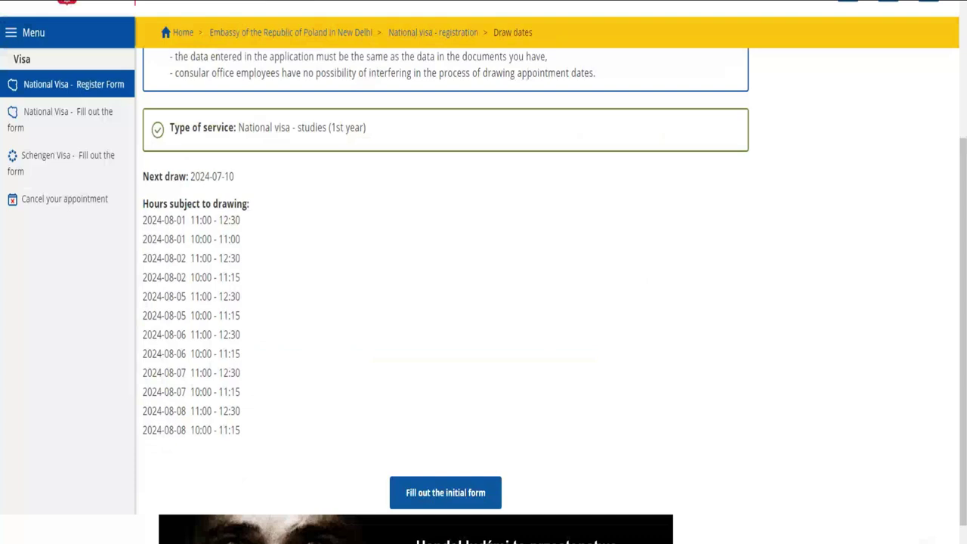
Step: Open the initial visa application form from the draw dates page
{"action": "scroll", "coordinate": [483, 295], "scroll_direction": "down", "scroll_amount": 3}
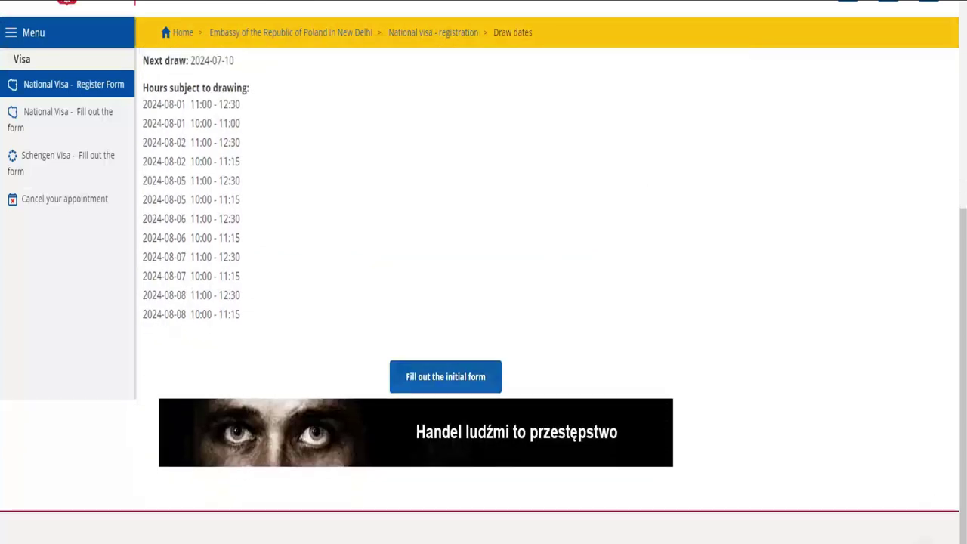
{"action": "left_click", "coordinate": [445, 377]}
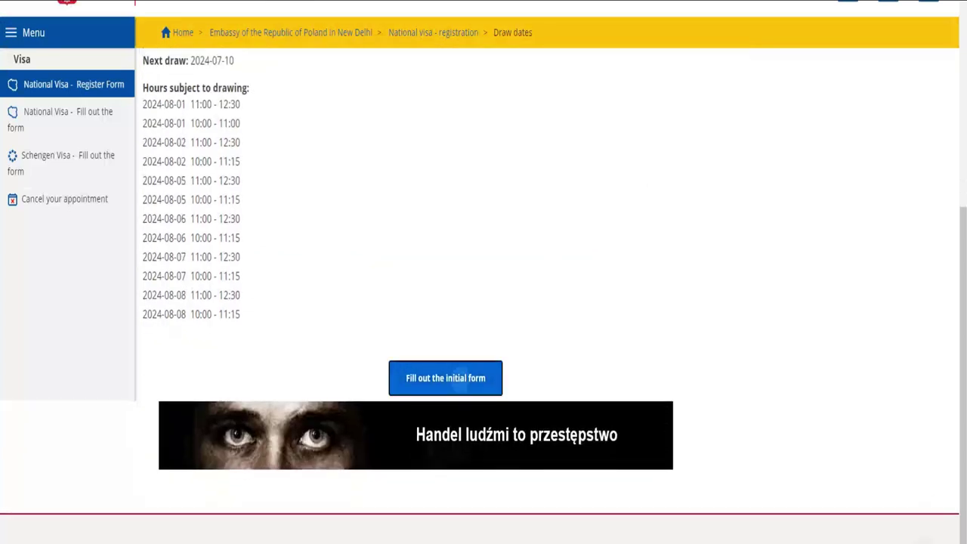
{"action": "key", "text": "Return"}
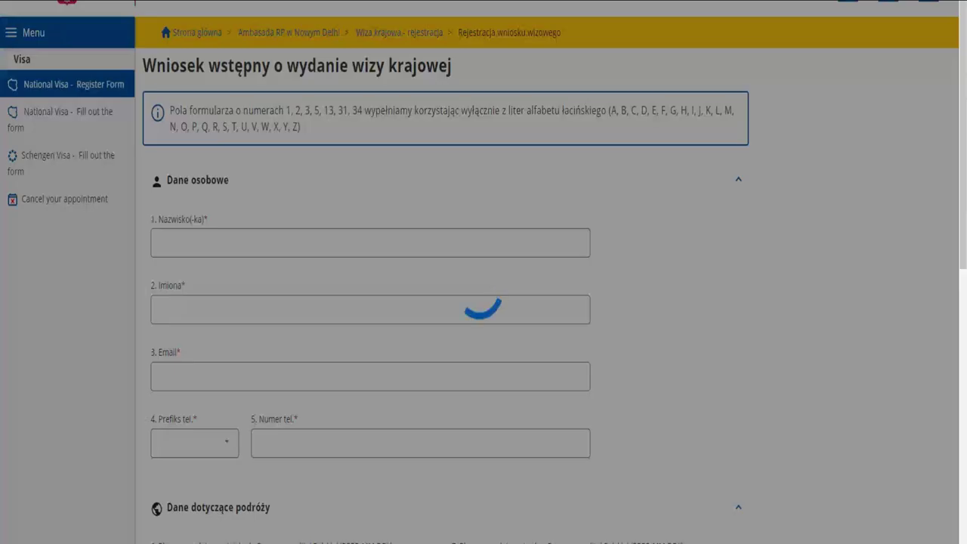
Step: Examine the name and email fields in the personal data section of the initial national visa application
{"action": "scroll", "coordinate": [484, 293], "scroll_direction": "down", "scroll_amount": 9}
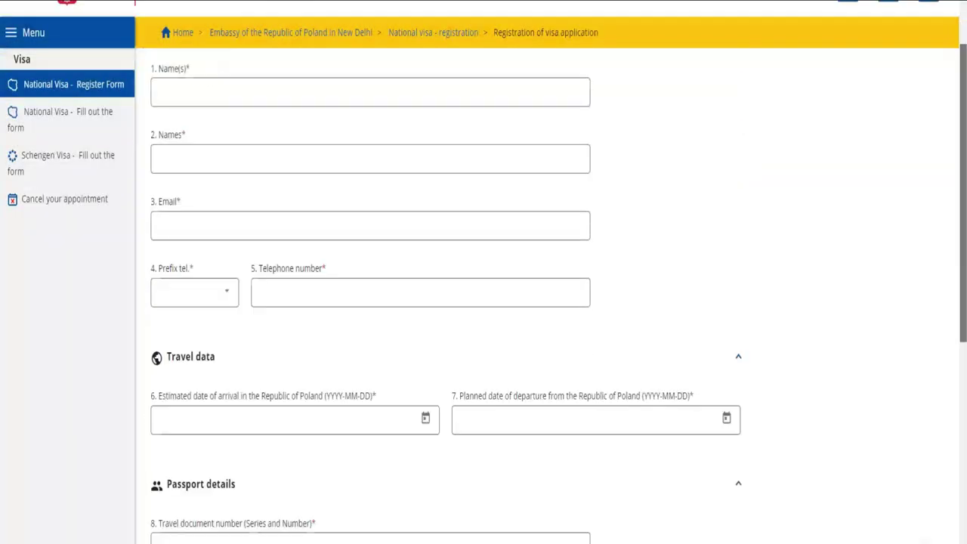
{"action": "scroll", "coordinate": [484, 293], "scroll_direction": "up", "scroll_amount": 5}
{"action": "scroll", "coordinate": [483, 293], "scroll_direction": "up", "scroll_amount": 4}
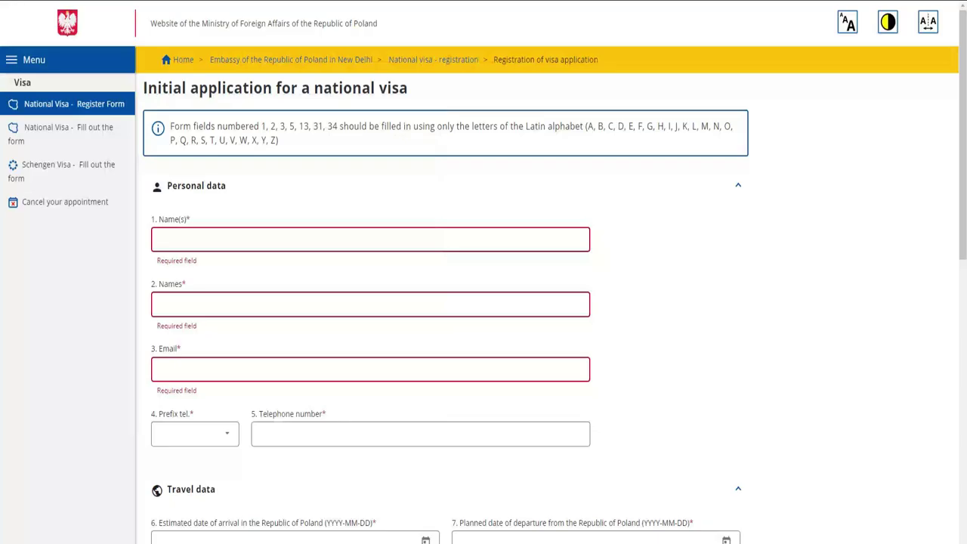
{"action": "left_click_drag", "start_coordinate": [157, 219], "coordinate": [187, 219]}
{"action": "left_click", "coordinate": [189, 219]}
{"action": "left_click", "coordinate": [198, 240]}
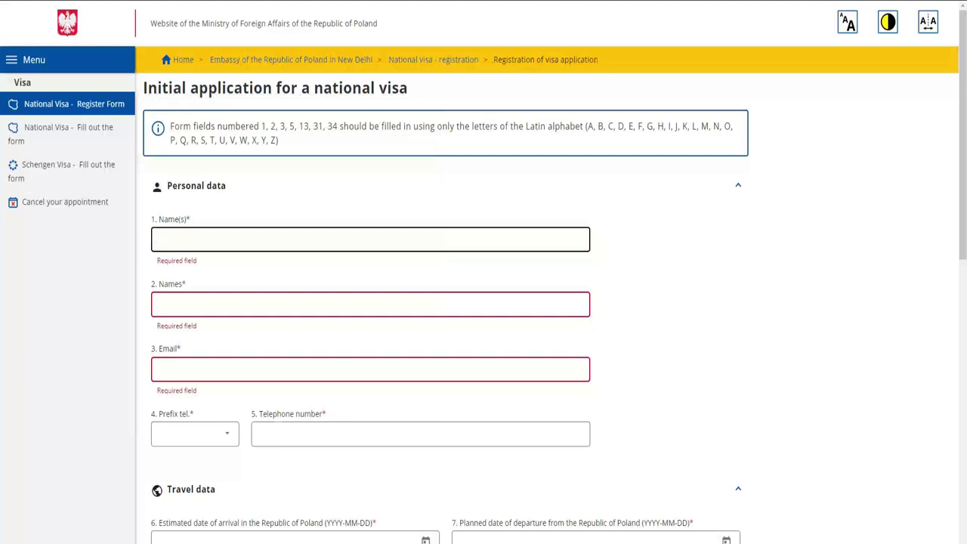
{"action": "left_click", "coordinate": [370, 370]}
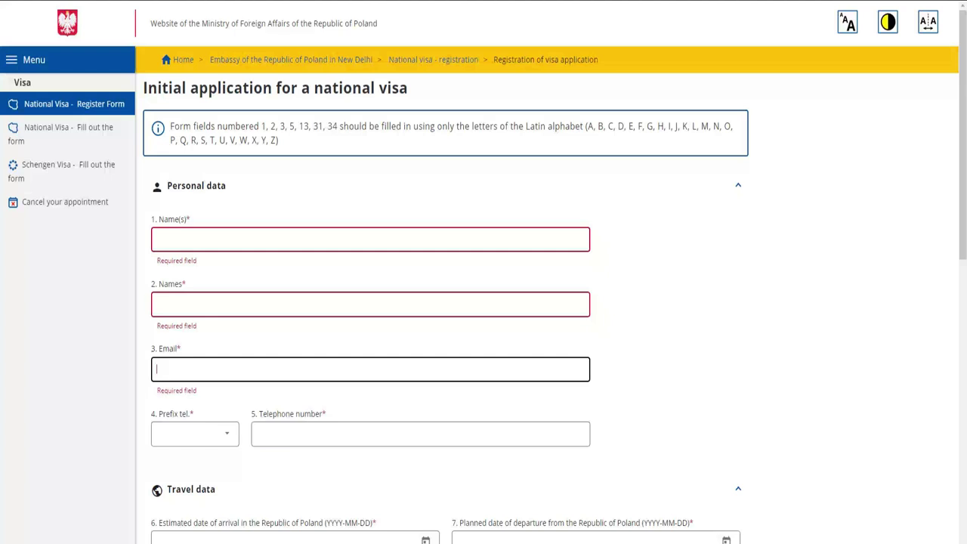
Step: Set the telephone prefix to +880 in the personal data section and move on to the telephone number field
{"action": "scroll", "coordinate": [445, 309], "scroll_direction": "down", "scroll_amount": 3}
{"action": "left_click", "coordinate": [420, 259]}
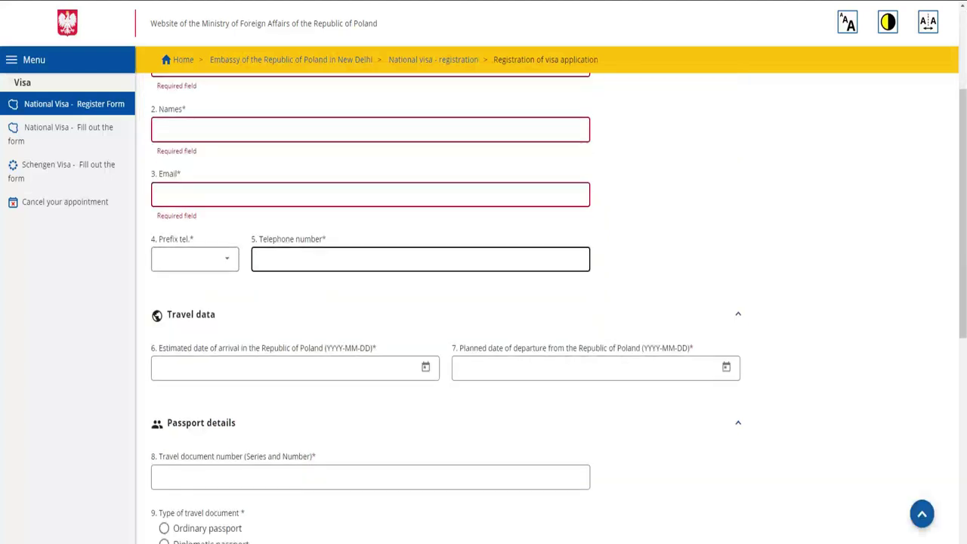
{"action": "left_click", "coordinate": [195, 259]}
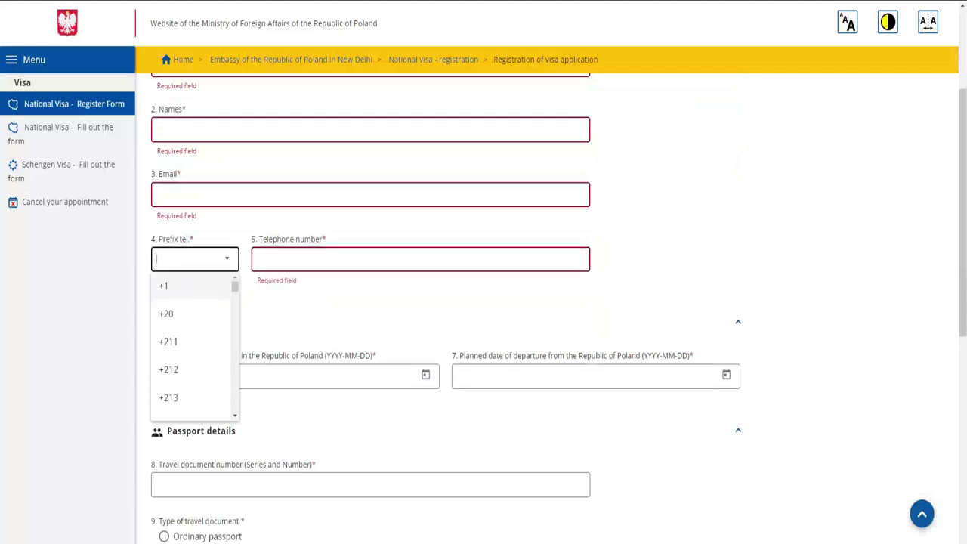
{"action": "type", "text": "+88"}
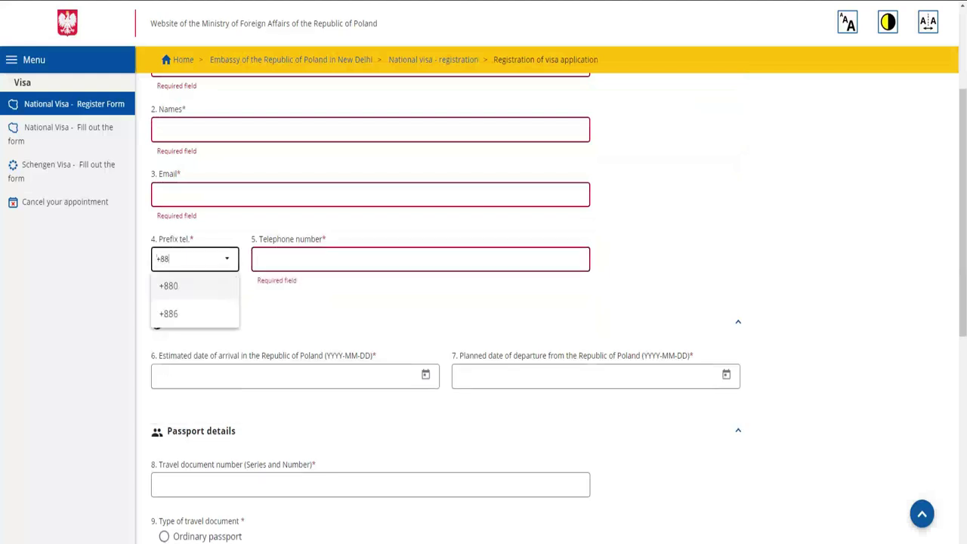
{"action": "key", "text": "Return"}
{"action": "key", "text": "Tab"}
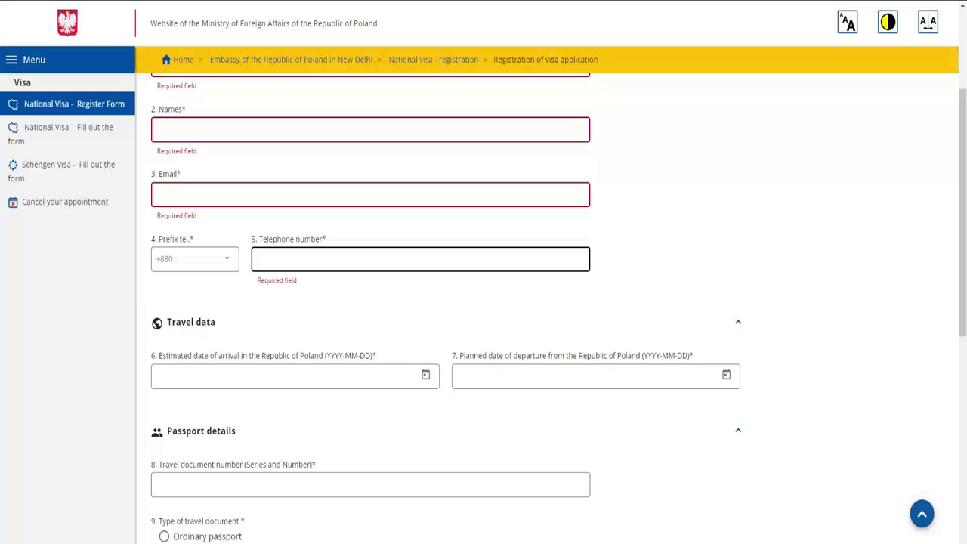
Step: Examine the estimated arrival and planned departure date fields in the travel data section
{"action": "left_click_drag", "start_coordinate": [217, 355], "coordinate": [288, 355]}
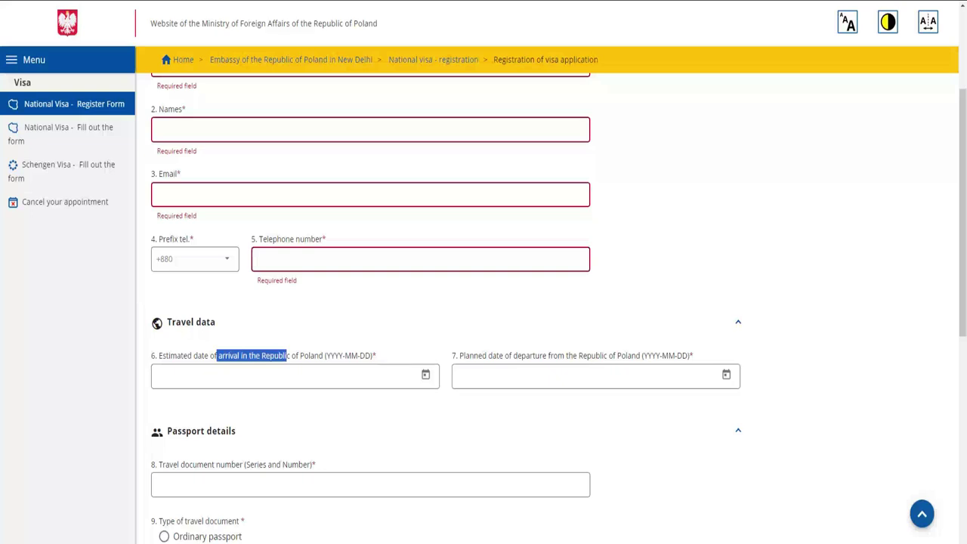
{"action": "left_click_drag", "start_coordinate": [452, 356], "coordinate": [689, 355]}
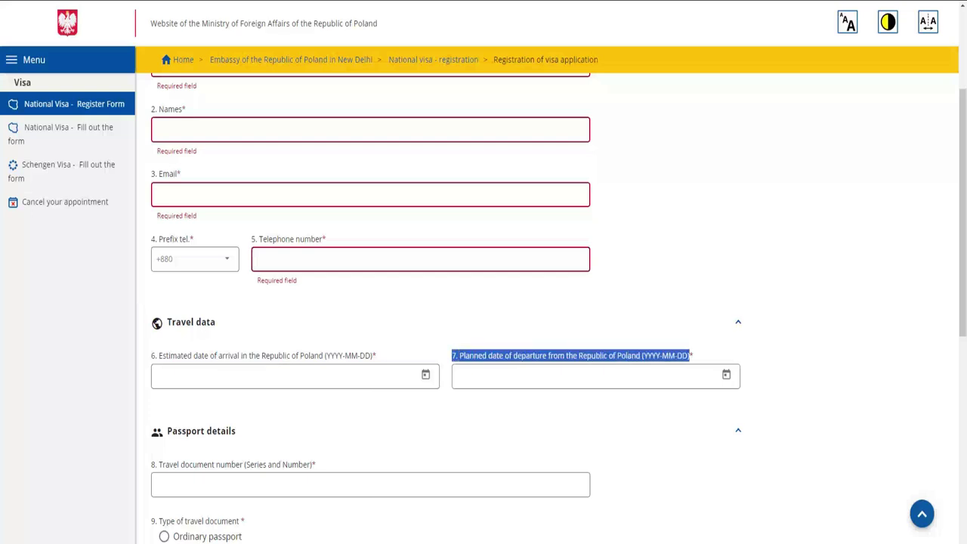
{"action": "left_click", "coordinate": [689, 356]}
{"action": "left_click_drag", "start_coordinate": [159, 356], "coordinate": [373, 355]}
{"action": "left_click", "coordinate": [375, 356]}
{"action": "left_click_drag", "start_coordinate": [459, 355], "coordinate": [689, 355]}
{"action": "left_click", "coordinate": [158, 464]}
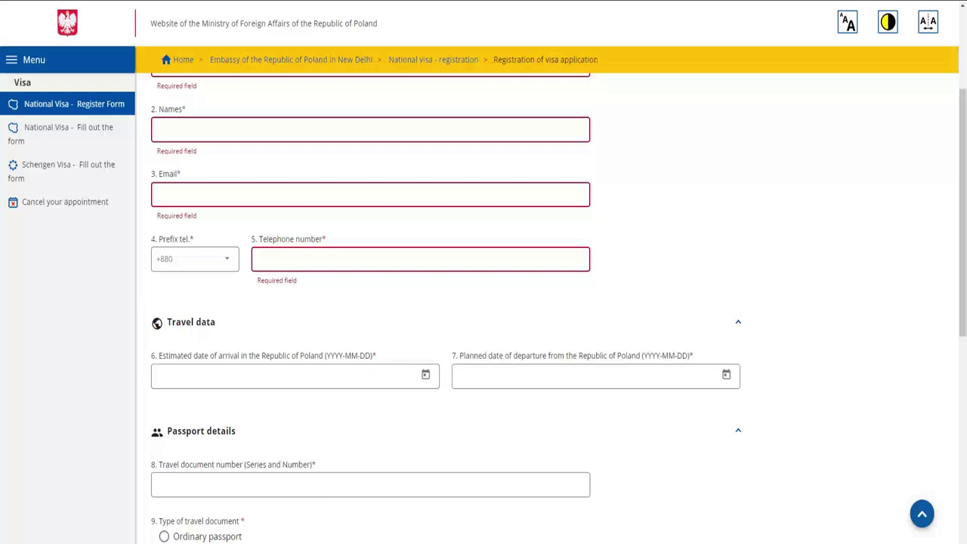
{"action": "left_click_drag", "start_coordinate": [162, 355], "coordinate": [371, 356]}
{"action": "left_click", "coordinate": [373, 356]}
{"action": "left_click_drag", "start_coordinate": [464, 355], "coordinate": [662, 355]}
Step: Examine the passport details section with the travel document number and document type options, down to the data processing consent
{"action": "scroll", "coordinate": [483, 302], "scroll_direction": "down", "scroll_amount": 2}
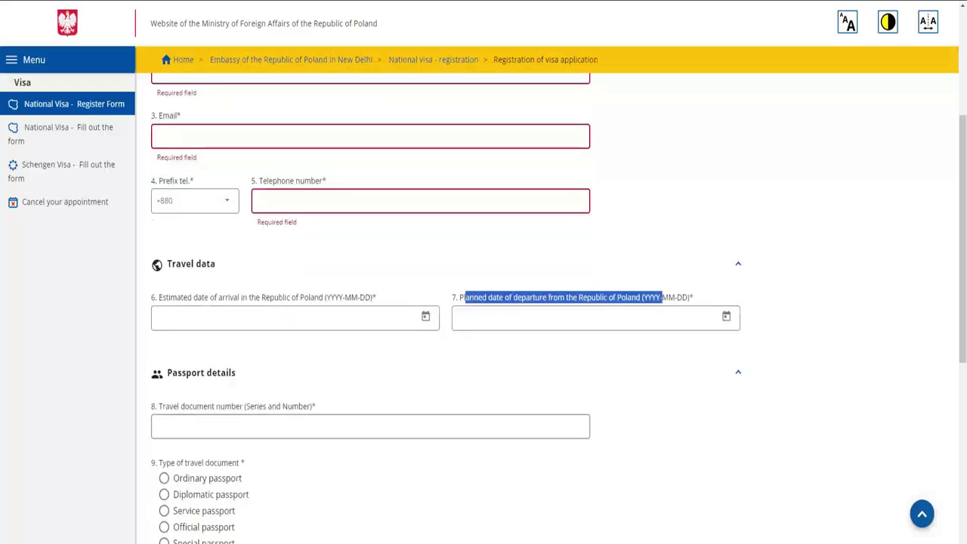
{"action": "scroll", "coordinate": [483, 302], "scroll_direction": "down", "scroll_amount": 3}
{"action": "left_click", "coordinate": [370, 251]}
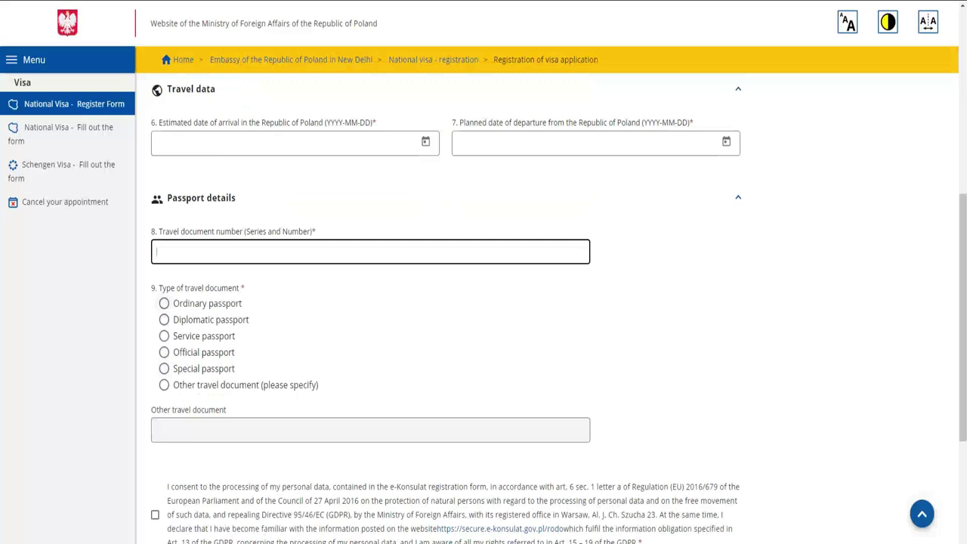
{"action": "scroll", "coordinate": [446, 302], "scroll_direction": "down", "scroll_amount": 2}
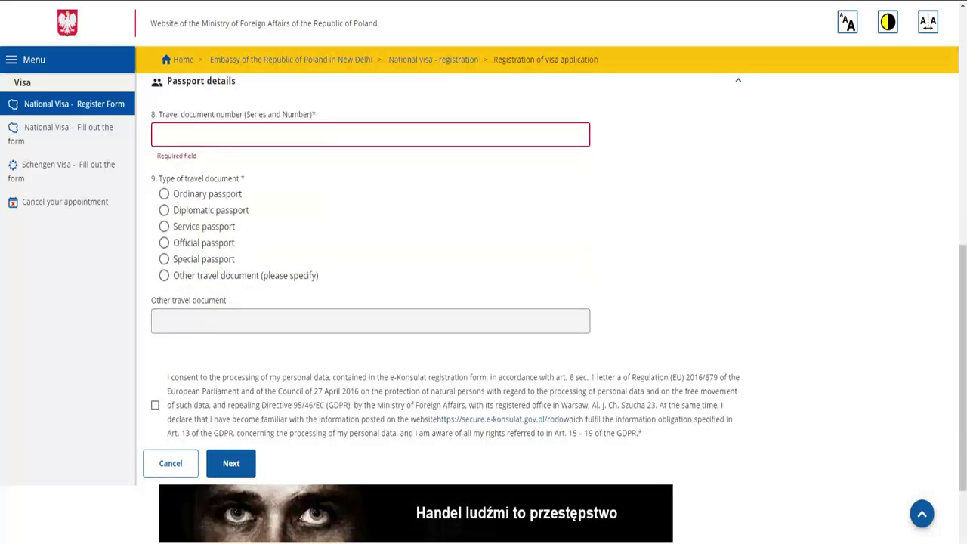
Step: Accept the personal data processing consent at the end of the visa registration form
{"action": "scroll", "coordinate": [483, 302], "scroll_direction": "down", "scroll_amount": 1}
{"action": "left_click", "coordinate": [155, 348]}
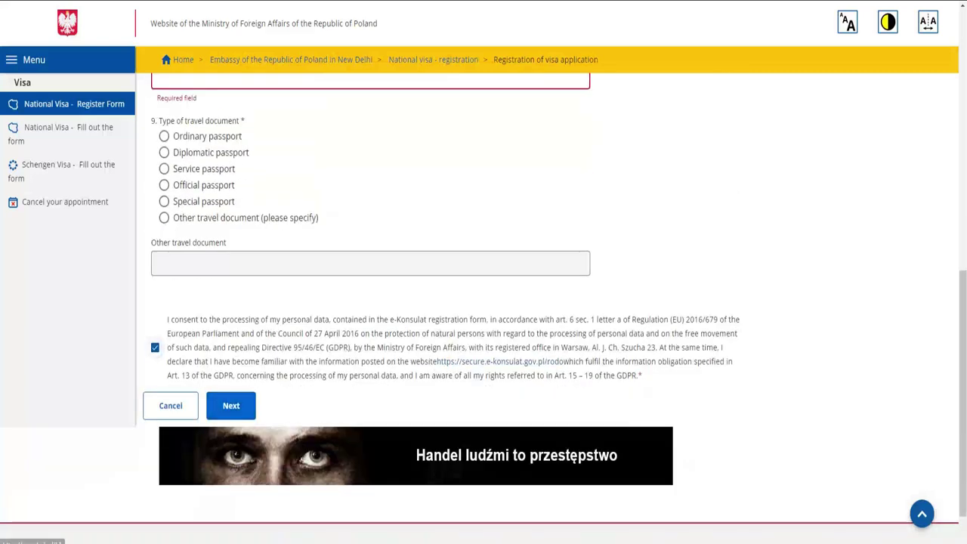
{"action": "scroll", "coordinate": [483, 302], "scroll_direction": "up", "scroll_amount": 2}
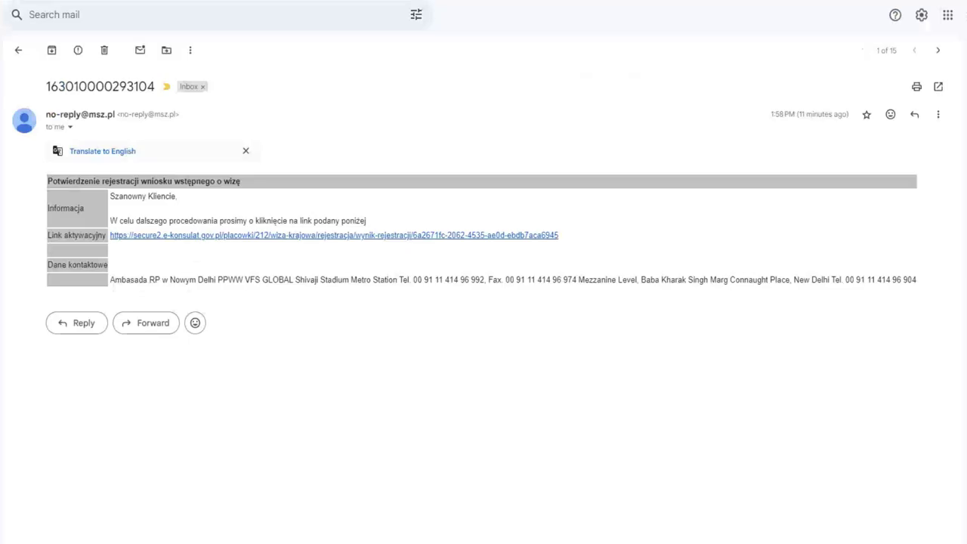
{"action": "right_click", "coordinate": [376, 102]}
{"action": "left_click", "coordinate": [412, 289]}
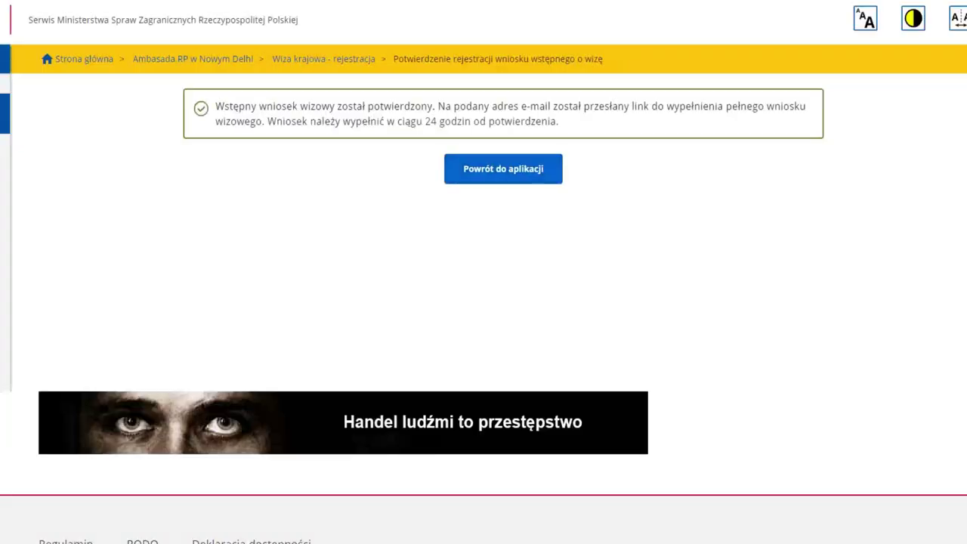
{"action": "right_click", "coordinate": [711, 187]}
{"action": "left_click", "coordinate": [771, 375]}
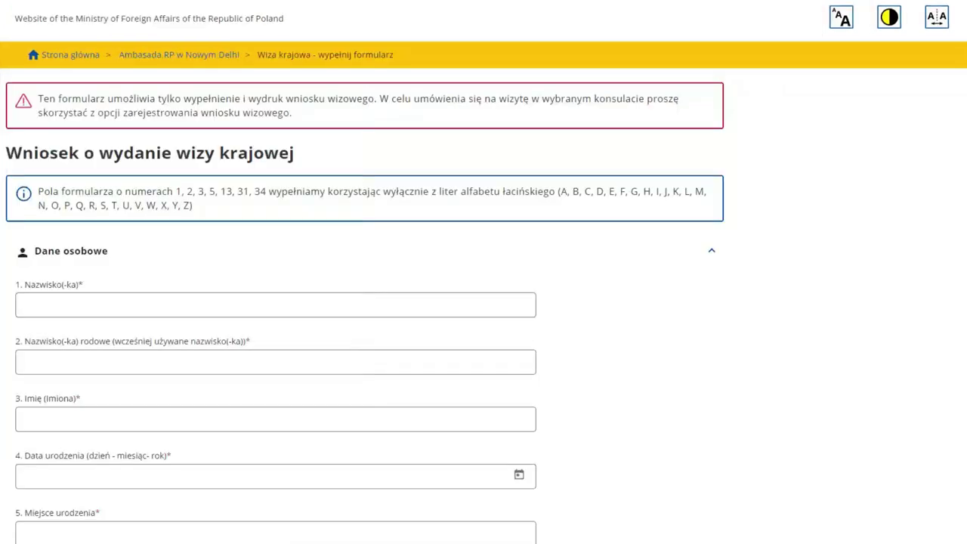
Step: Translate the Polish national visa application form page to English
{"action": "right_click", "coordinate": [612, 42]}
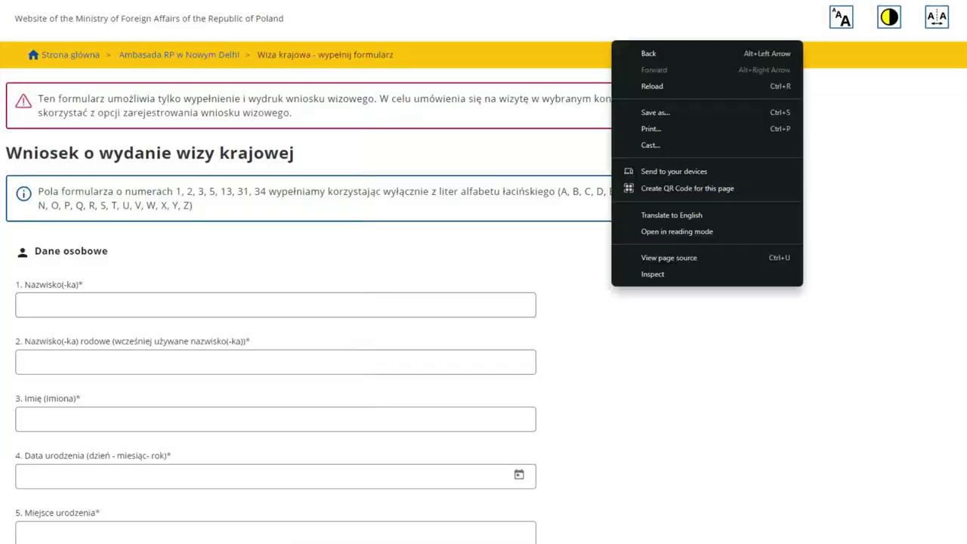
{"action": "left_click", "coordinate": [671, 214]}
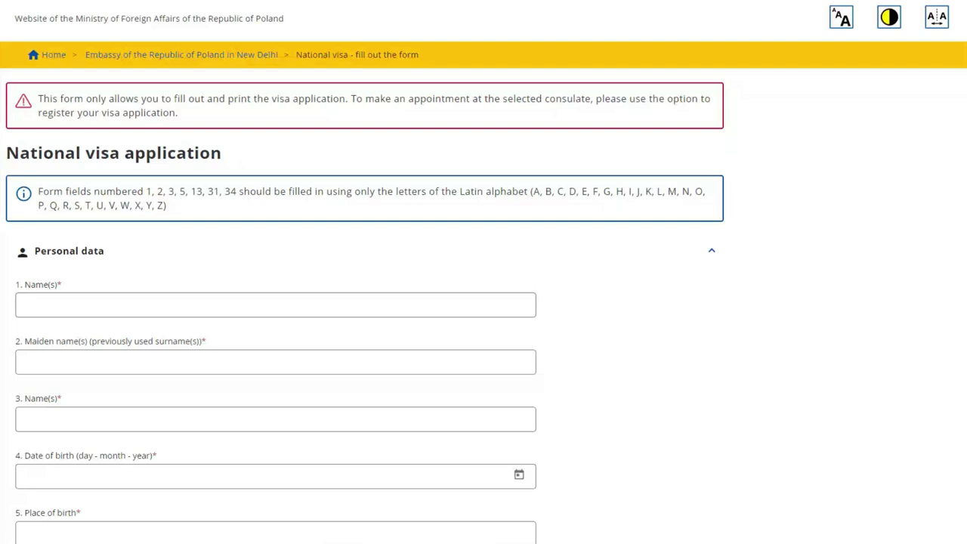
Step: Fill the personal data name fields with A in field 1, B in field 3 and NA as the maiden name
{"action": "scroll", "coordinate": [483, 302], "scroll_direction": "down", "scroll_amount": 2}
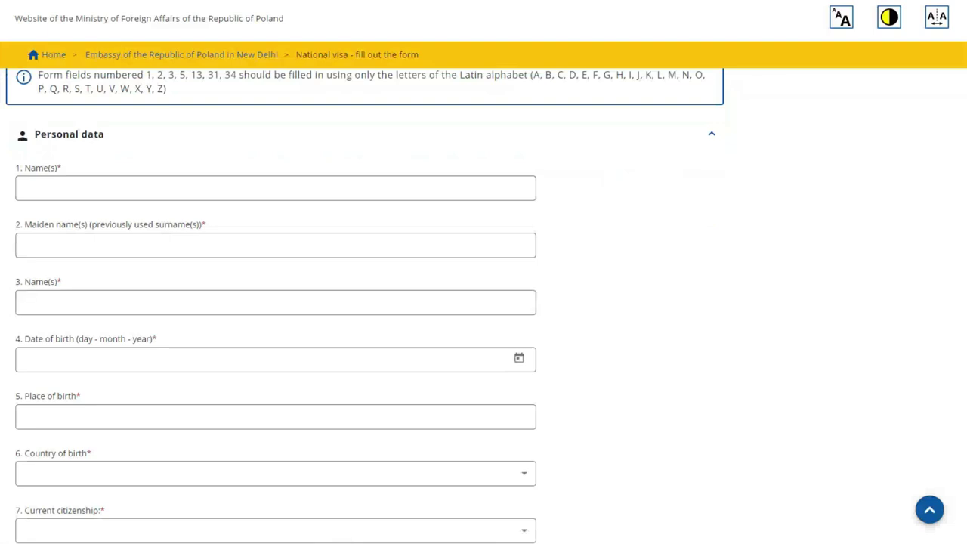
{"action": "left_click", "coordinate": [275, 188]}
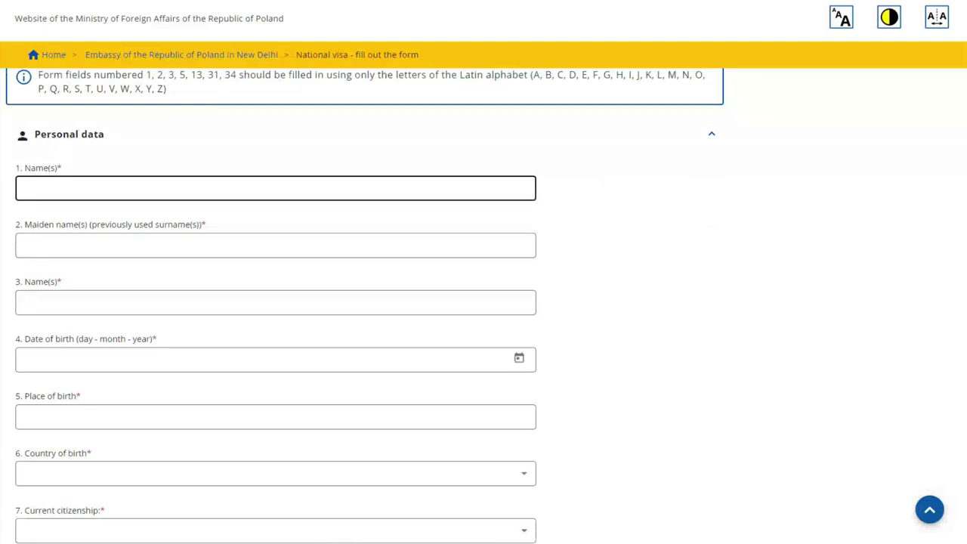
{"action": "type", "text": "A"}
{"action": "left_click", "coordinate": [275, 302]}
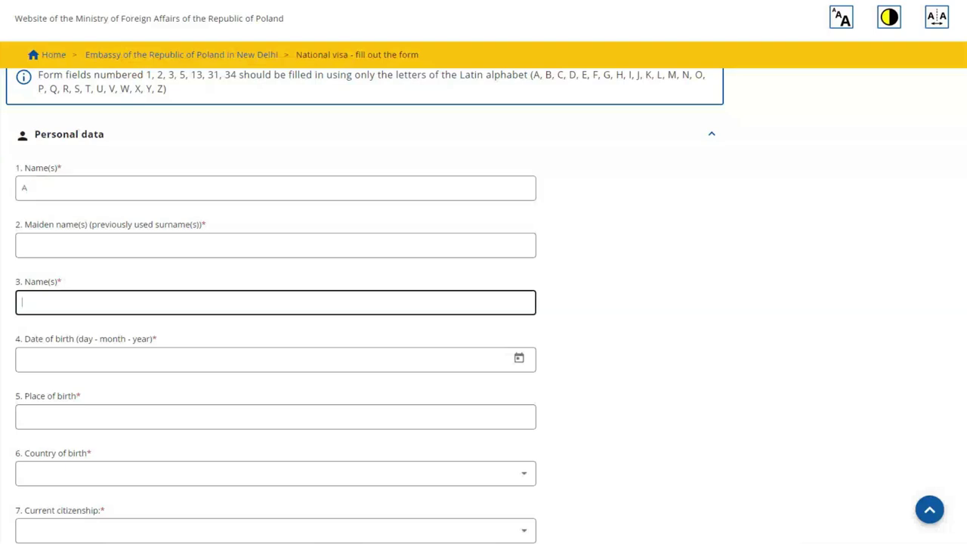
{"action": "type", "text": "B"}
{"action": "left_click", "coordinate": [275, 245]}
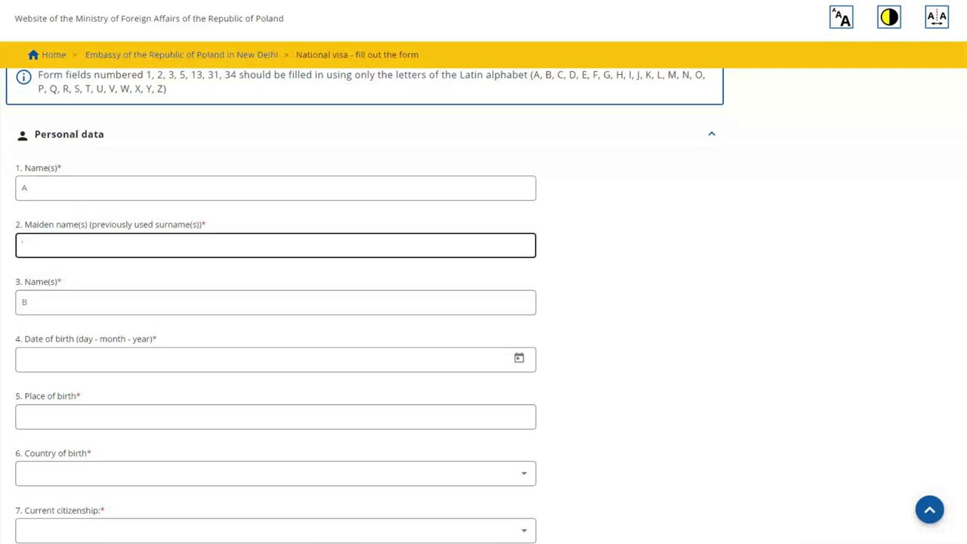
{"action": "type", "text": "NA"}
Step: Pick a date of birth from the calendar in the personal data section
{"action": "scroll", "coordinate": [275, 302], "scroll_direction": "down", "scroll_amount": 1}
{"action": "left_click", "coordinate": [275, 300]}
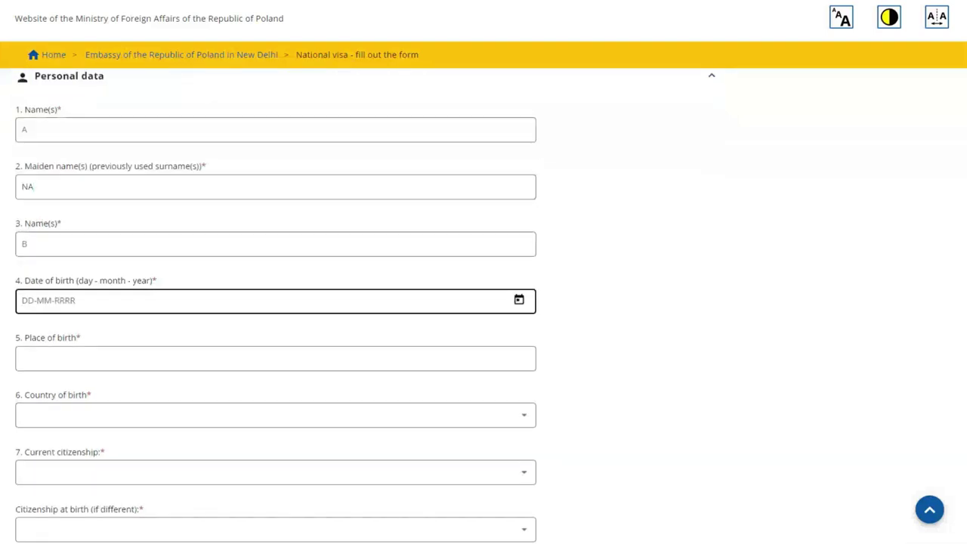
{"action": "left_click", "coordinate": [519, 300]}
{"action": "left_click", "coordinate": [103, 413]}
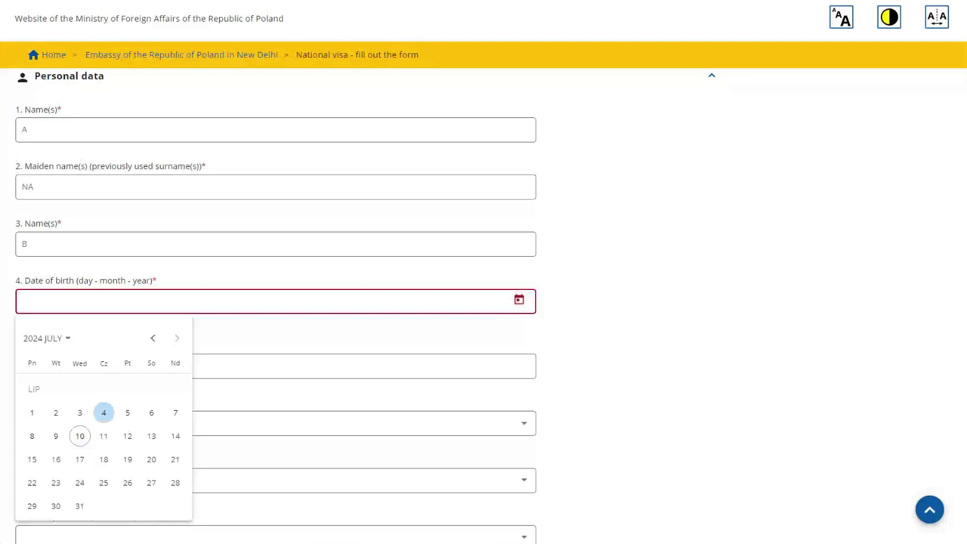
{"action": "left_click", "coordinate": [103, 413]}
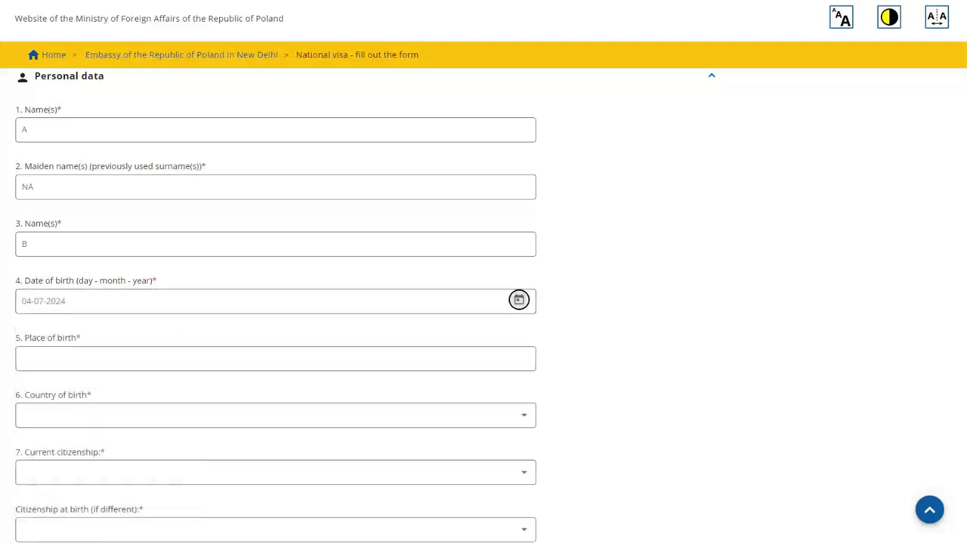
Step: Enter Dhaka as the place of birth
{"action": "scroll", "coordinate": [274, 358], "scroll_direction": "down", "scroll_amount": 1}
{"action": "left_click", "coordinate": [275, 301]}
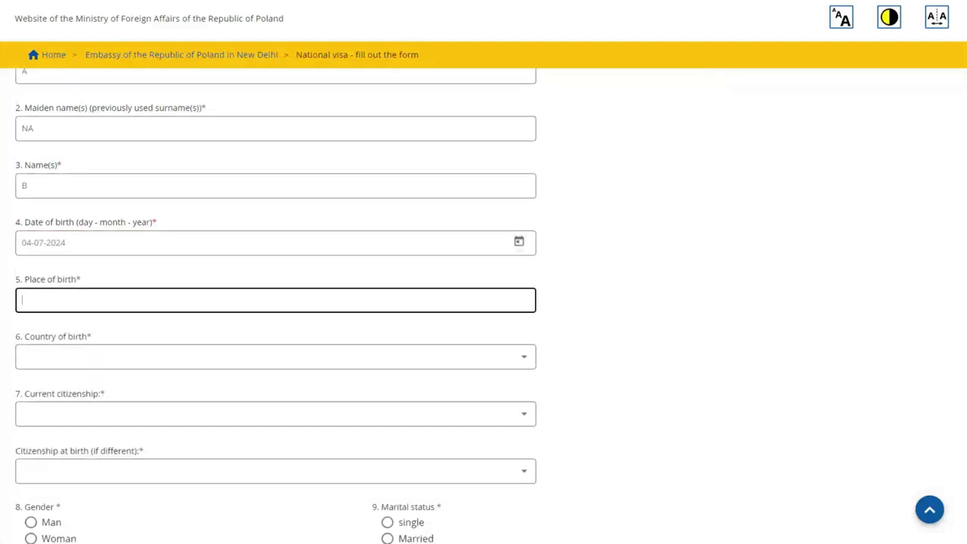
{"action": "type", "text": "Dhaka"}
Step: Browse the country options offered for the country of birth and current citizenship fields
{"action": "left_click", "coordinate": [275, 358]}
{"action": "scroll", "coordinate": [276, 384], "scroll_direction": "down", "scroll_amount": 2}
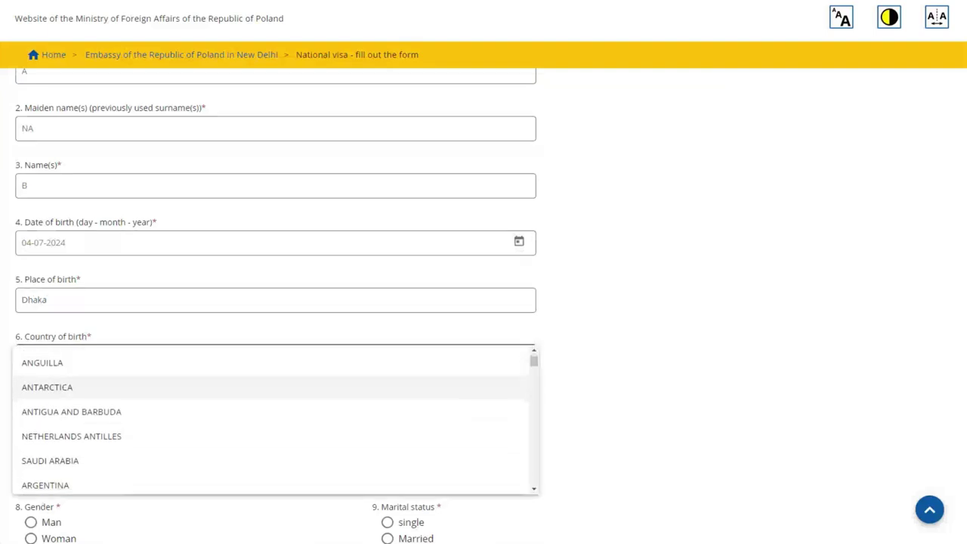
{"action": "key", "text": "Down"}
{"action": "key", "text": "Down"}
{"action": "key", "text": "Down"}
{"action": "key", "text": "Down"}
{"action": "key", "text": "Down"}
{"action": "key", "text": "Down"}
{"action": "key", "text": "Down"}
{"action": "key", "text": "Down"}
{"action": "key", "text": "Down"}
{"action": "key", "text": "Up"}
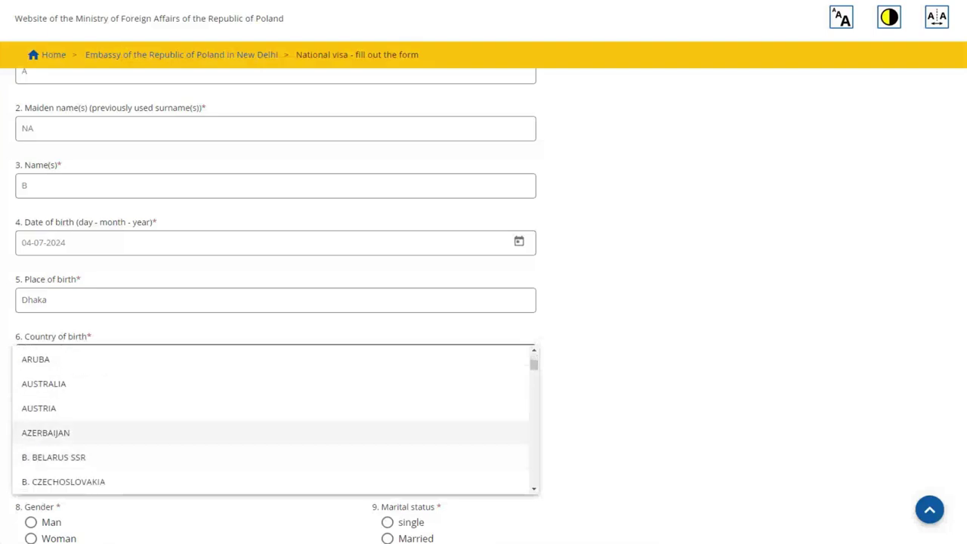
{"action": "key", "text": "Down"}
{"action": "key", "text": "Down"}
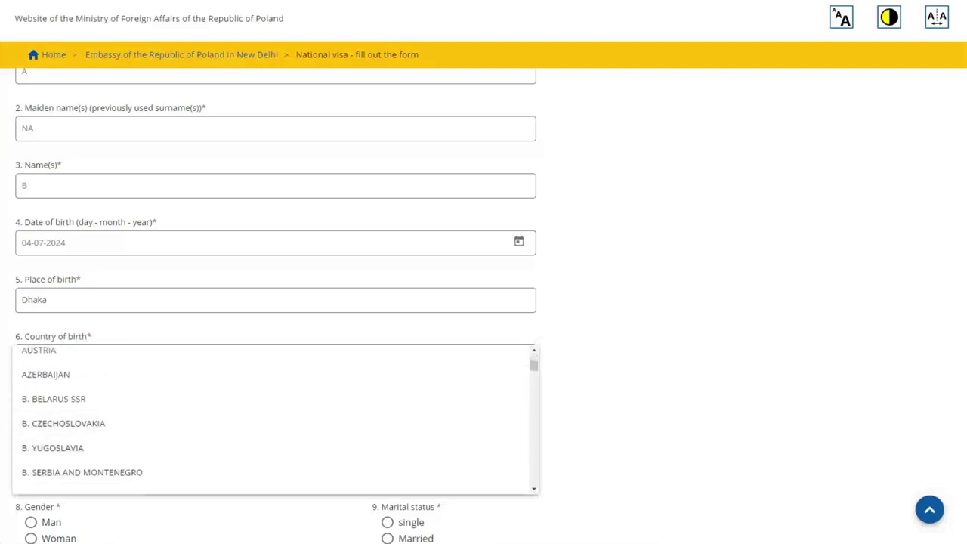
{"action": "key", "text": "Escape"}
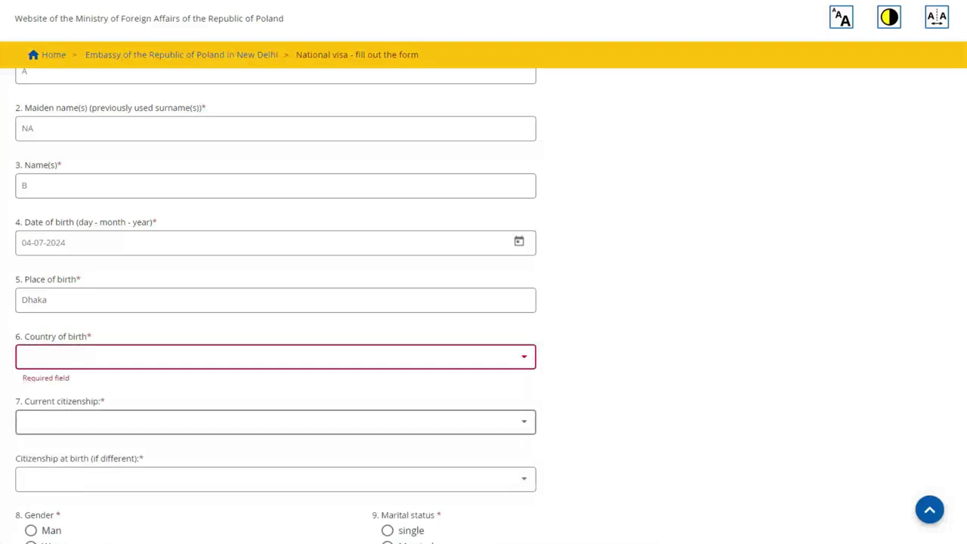
{"action": "left_click", "coordinate": [275, 422]}
{"action": "left_click", "coordinate": [627, 378]}
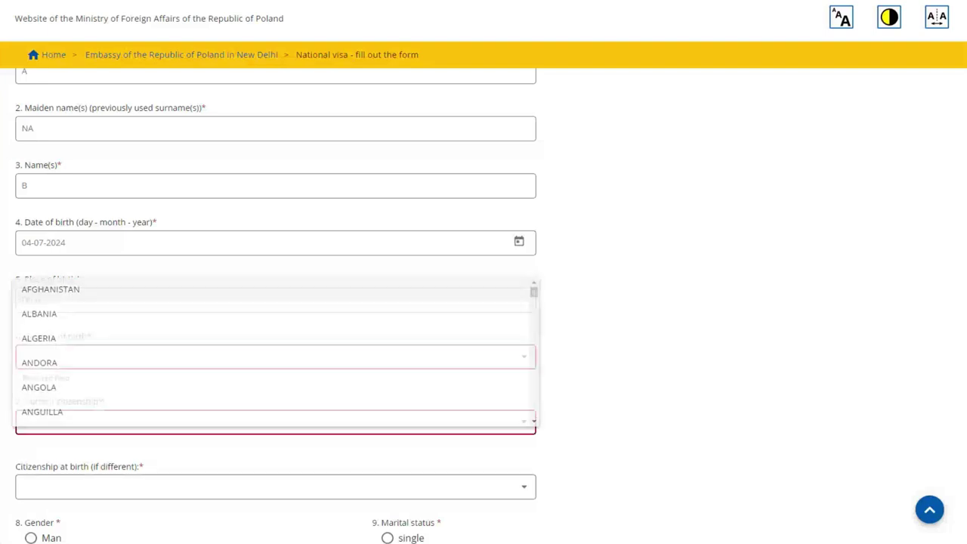
Step: Set the gender to Woman in the personal data section
{"action": "scroll", "coordinate": [483, 302], "scroll_direction": "down", "scroll_amount": 1}
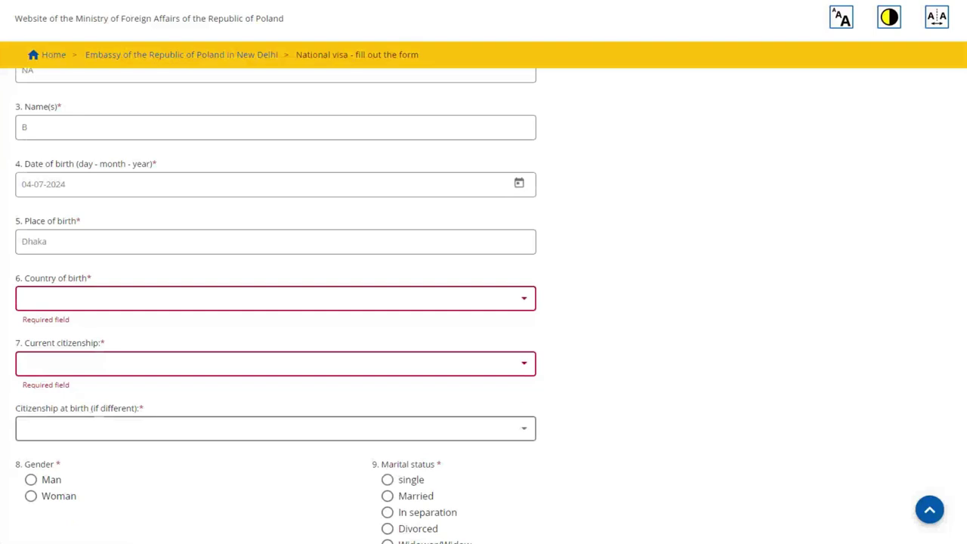
{"action": "scroll", "coordinate": [483, 302], "scroll_direction": "down", "scroll_amount": 2}
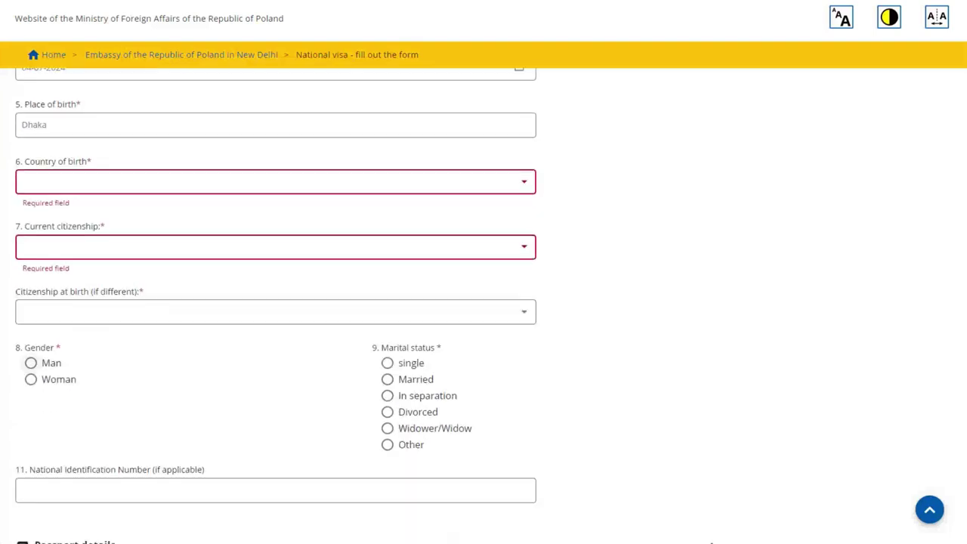
{"action": "left_click", "coordinate": [30, 362]}
{"action": "left_click", "coordinate": [30, 379]}
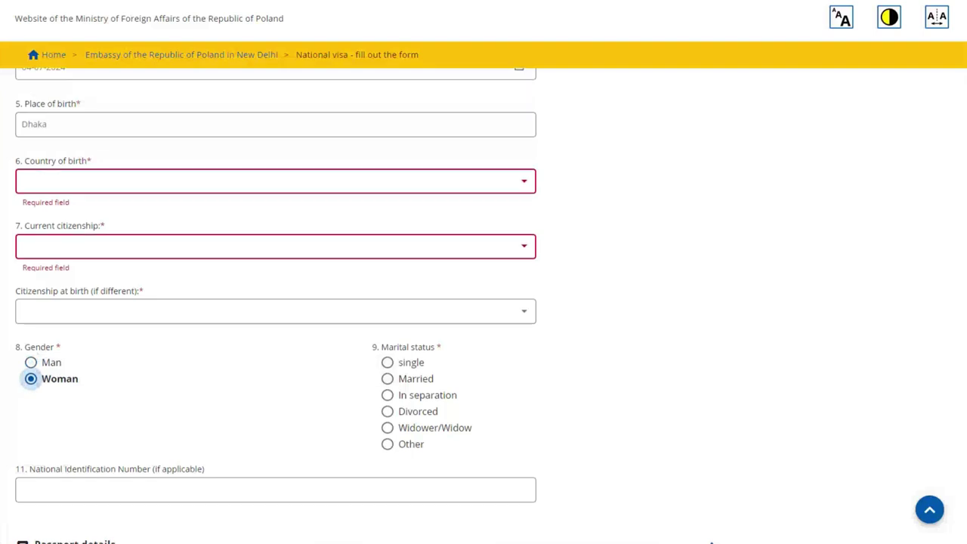
Step: Place the cursor in the optional National Identification Number field below the marital status options
{"action": "scroll", "coordinate": [275, 302], "scroll_direction": "down", "scroll_amount": 3}
{"action": "left_click", "coordinate": [275, 315]}
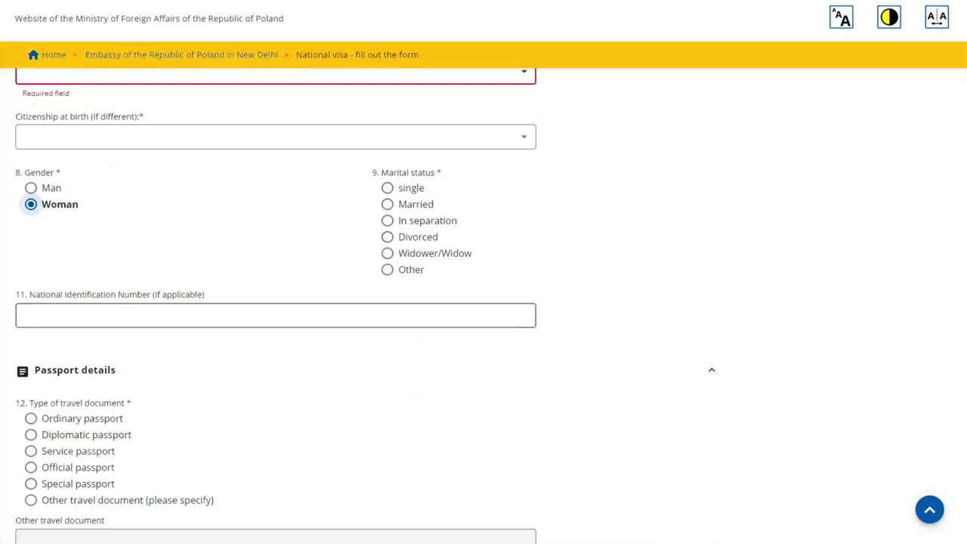
{"action": "left_click", "coordinate": [275, 315]}
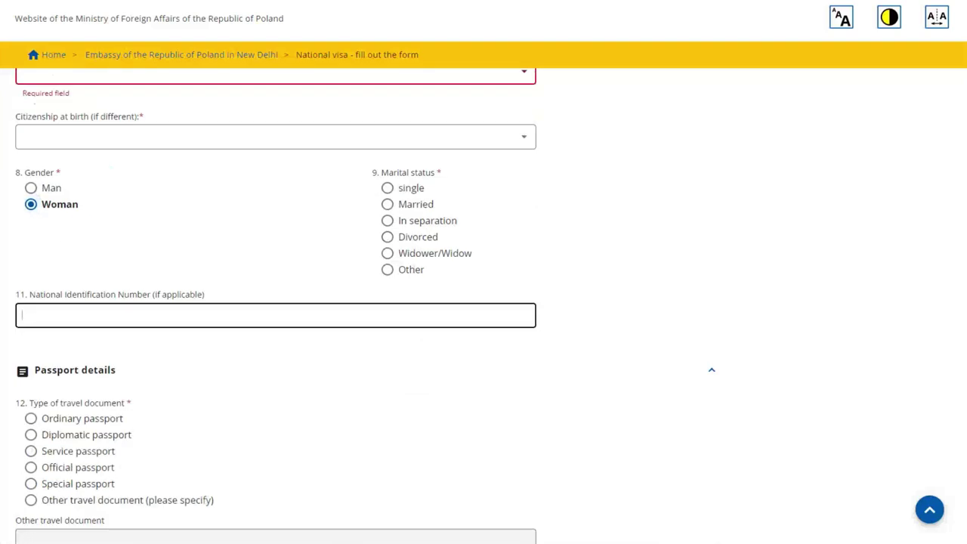
Step: Choose Ordinary passport as the type of travel document in the passport details
{"action": "scroll", "coordinate": [365, 306], "scroll_direction": "down", "scroll_amount": 1}
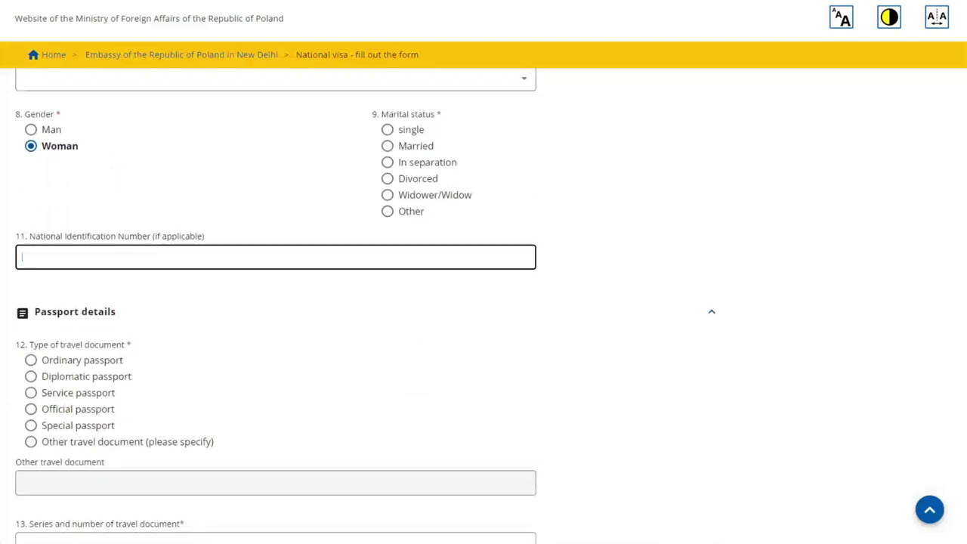
{"action": "scroll", "coordinate": [366, 305], "scroll_direction": "down", "scroll_amount": 1}
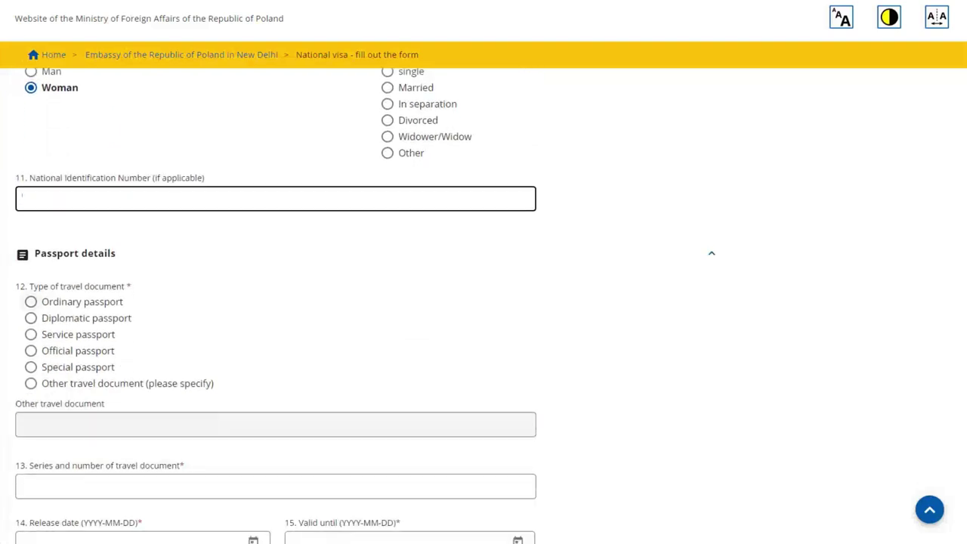
{"action": "left_click", "coordinate": [31, 302]}
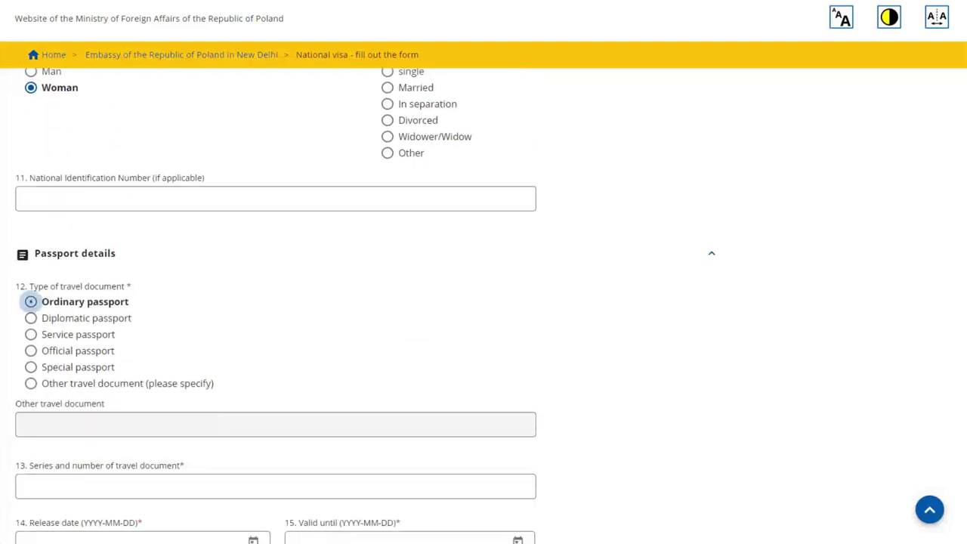
Step: Examine the travel document number, release date, valid until and issuing country fields in the passport details
{"action": "scroll", "coordinate": [31, 301], "scroll_direction": "down", "scroll_amount": 1}
{"action": "scroll", "coordinate": [365, 305], "scroll_direction": "down", "scroll_amount": 1}
{"action": "key", "text": "Tab"}
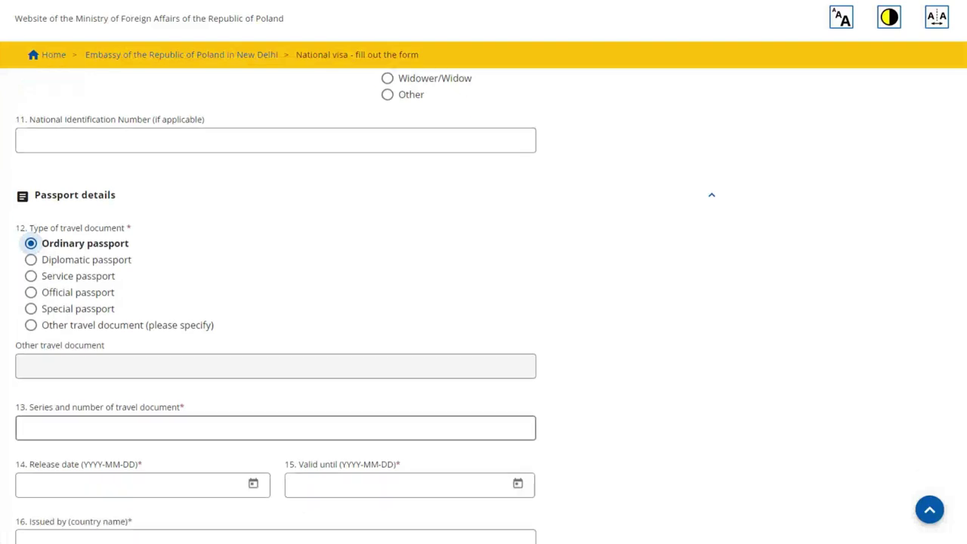
{"action": "scroll", "coordinate": [365, 305], "scroll_direction": "down", "scroll_amount": 2}
{"action": "scroll", "coordinate": [366, 305], "scroll_direction": "down", "scroll_amount": 2}
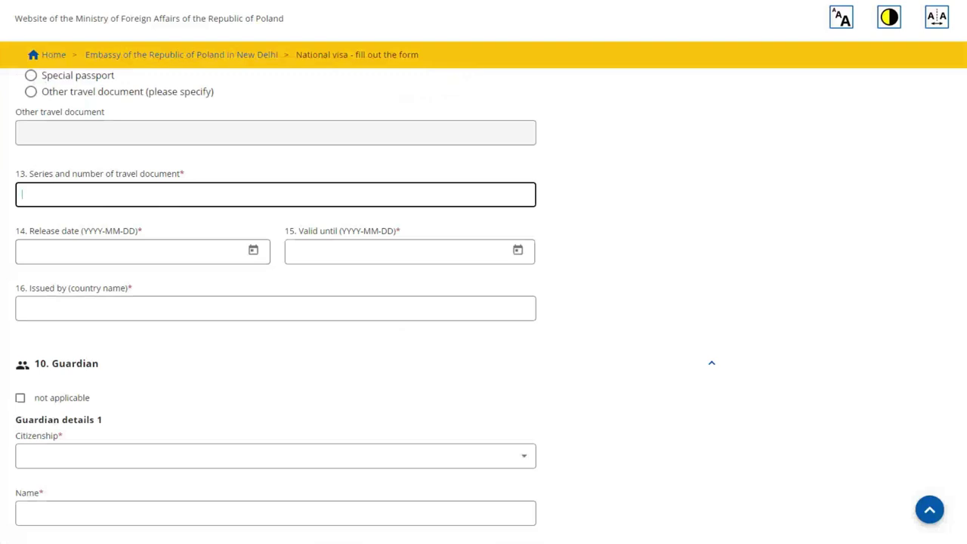
{"action": "key", "text": "Tab"}
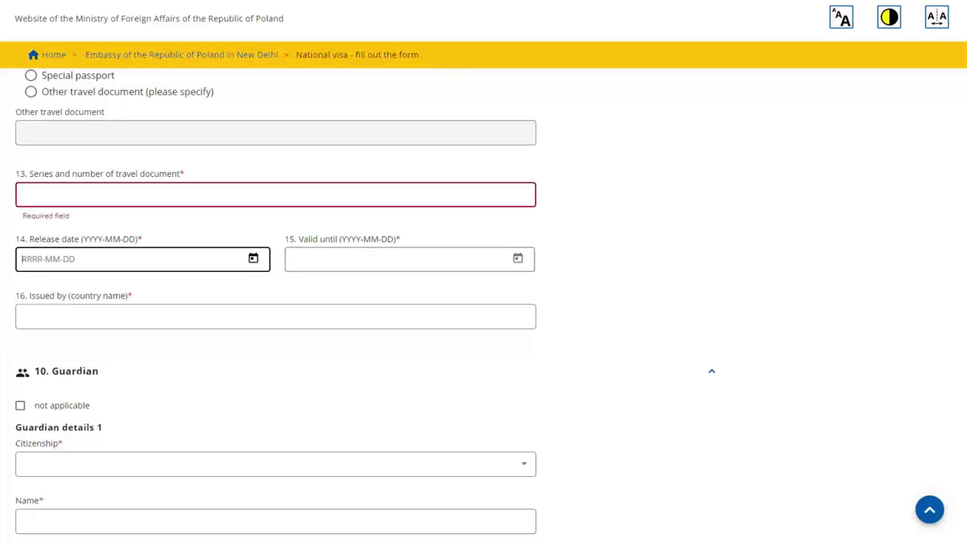
{"action": "key", "text": "Tab"}
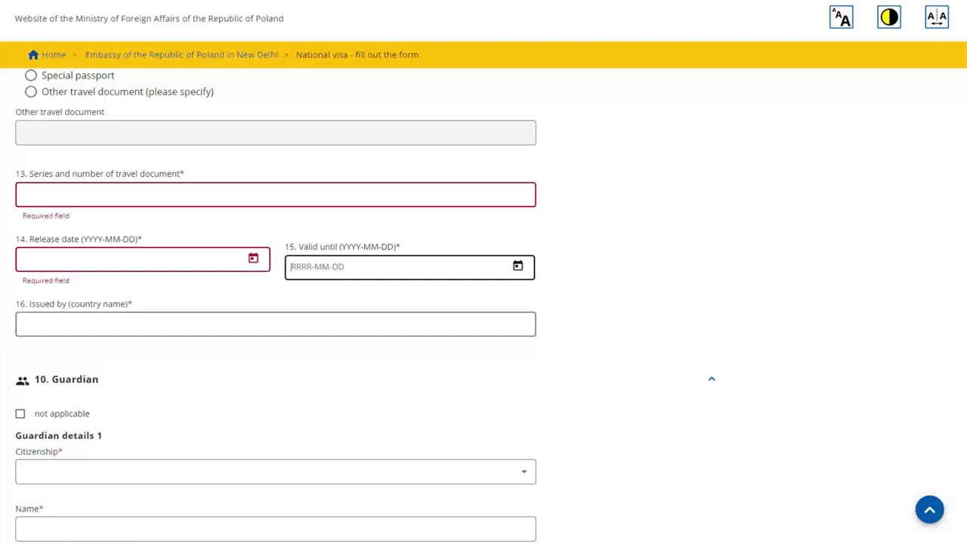
{"action": "key", "text": "Tab"}
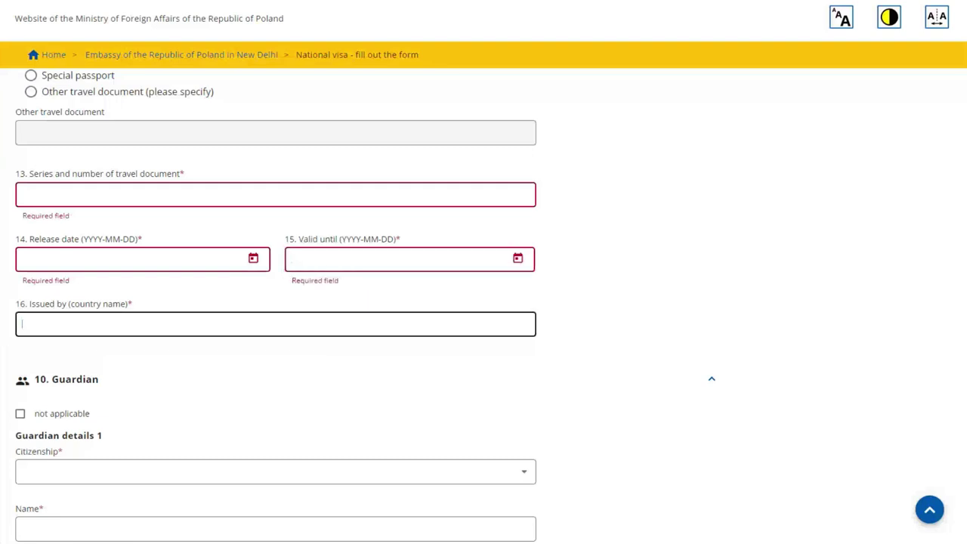
Step: Mark the Guardian section as not applicable
{"action": "scroll", "coordinate": [366, 306], "scroll_direction": "down", "scroll_amount": 3}
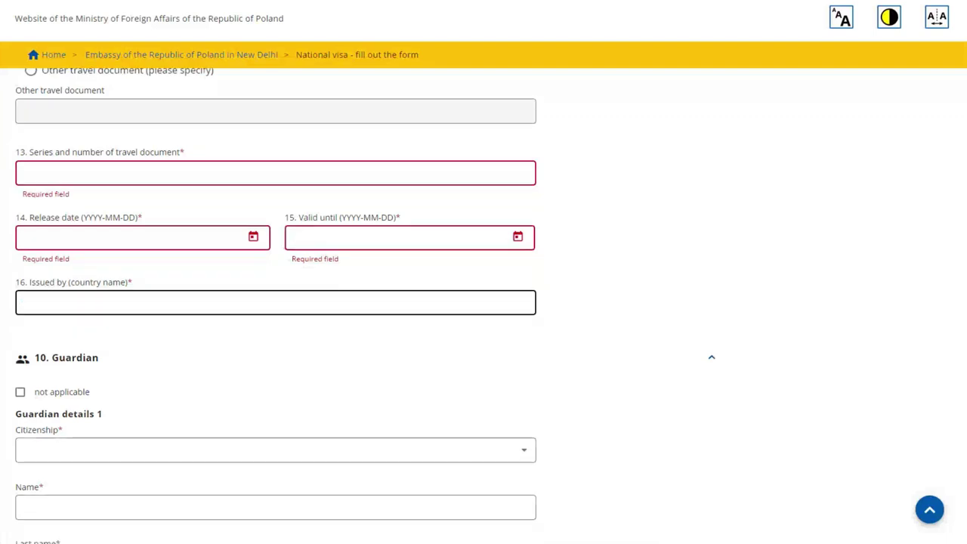
{"action": "scroll", "coordinate": [365, 306], "scroll_direction": "down", "scroll_amount": 3}
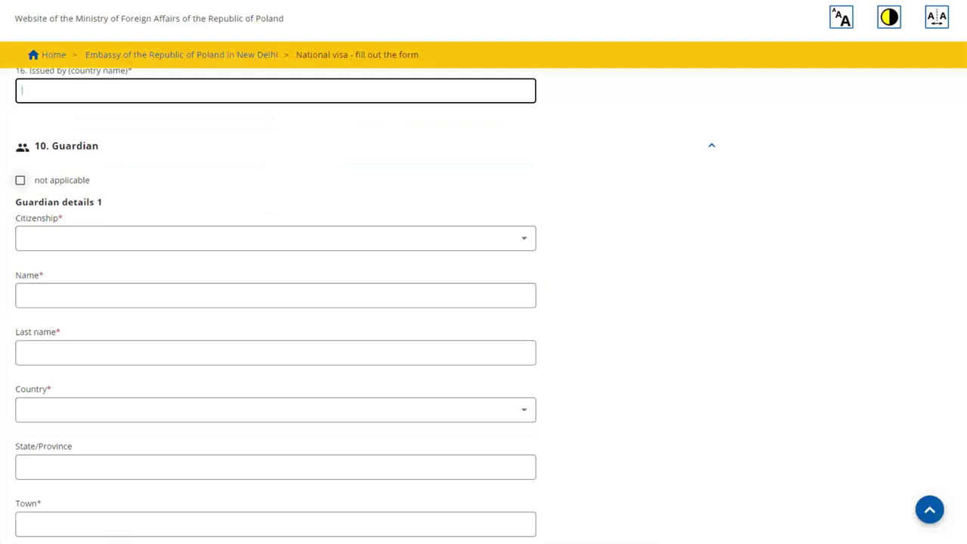
{"action": "left_click", "coordinate": [20, 180]}
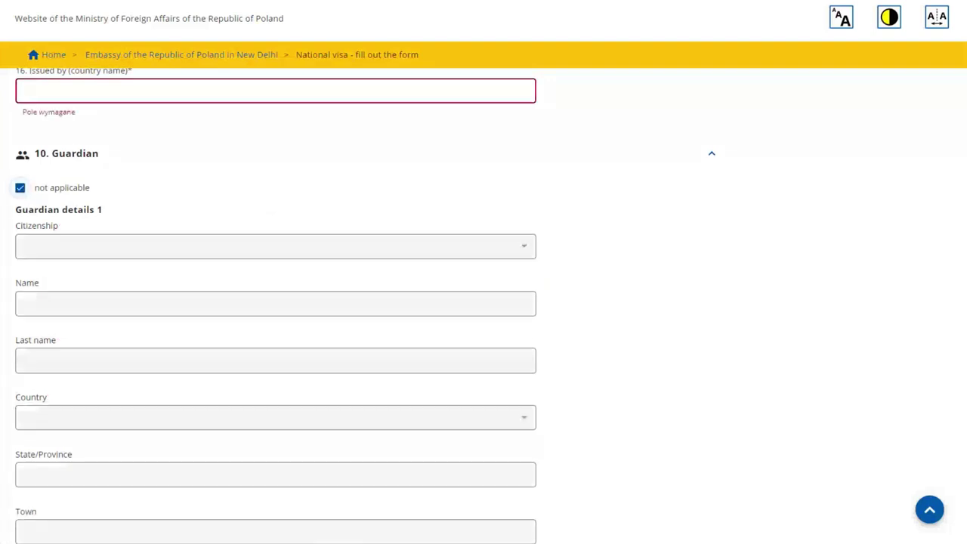
Step: Examine the home address, e-mail and phone number fields required in the Contact details section
{"action": "scroll", "coordinate": [20, 180], "scroll_direction": "down", "scroll_amount": 5}
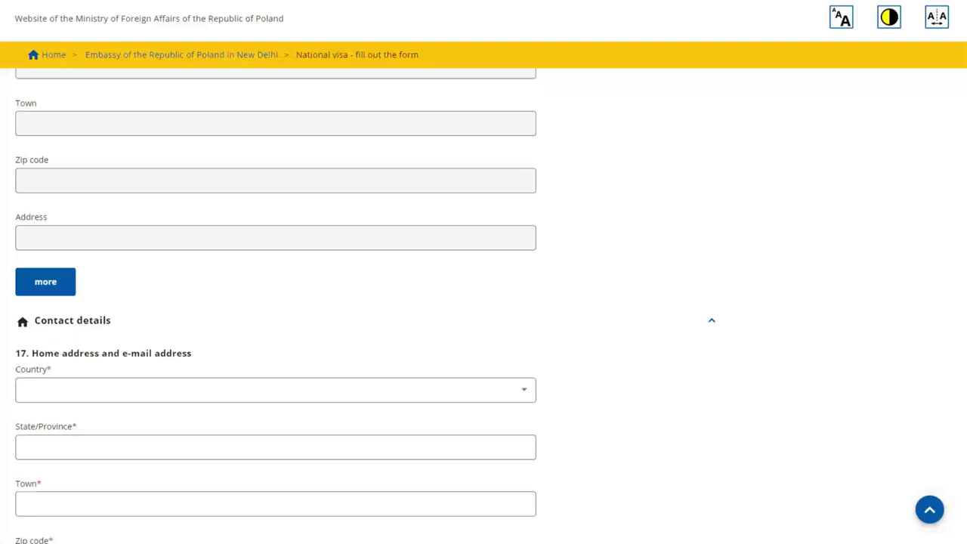
{"action": "scroll", "coordinate": [276, 302], "scroll_direction": "down", "scroll_amount": 2}
{"action": "left_click_drag", "start_coordinate": [35, 204], "coordinate": [115, 204]}
{"action": "left_click", "coordinate": [111, 203]}
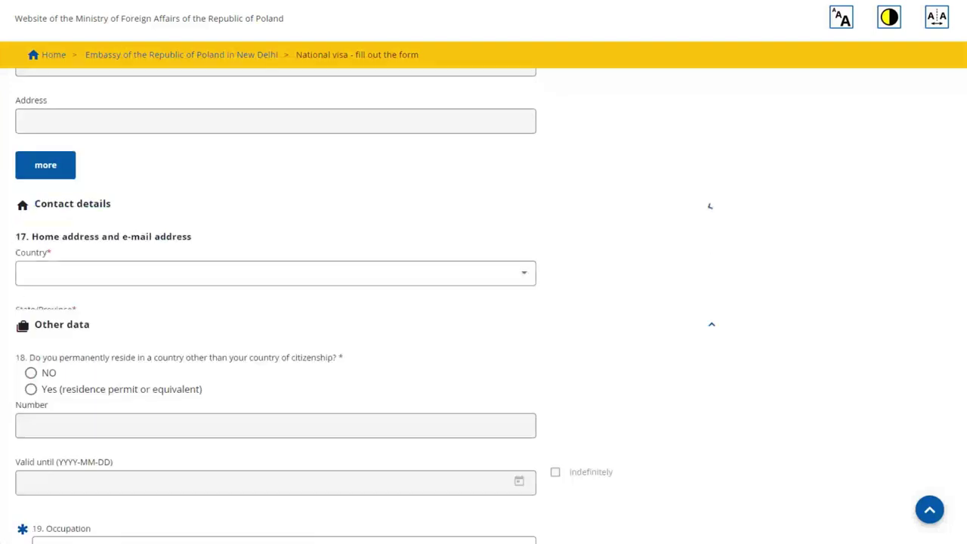
{"action": "scroll", "coordinate": [275, 302], "scroll_direction": "down", "scroll_amount": 1}
{"action": "left_click", "coordinate": [276, 271]}
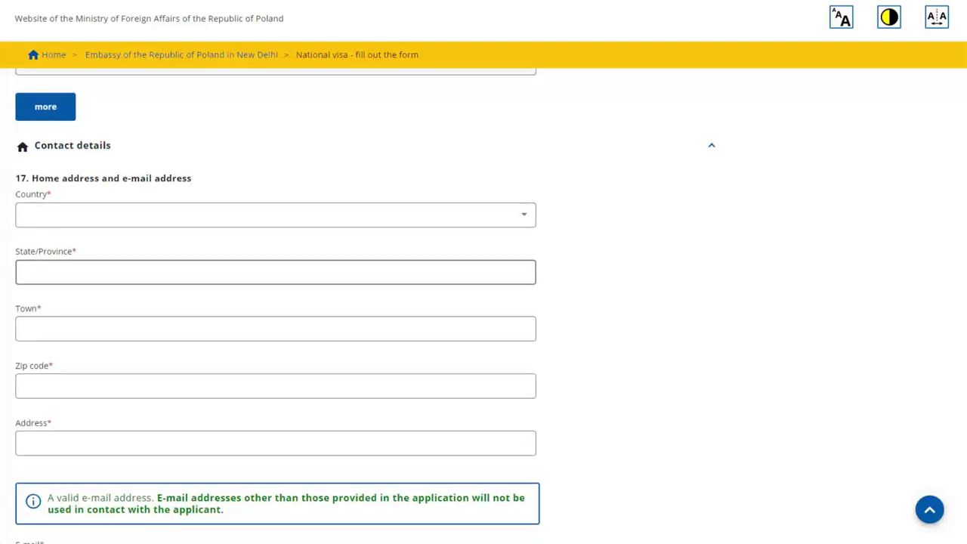
{"action": "scroll", "coordinate": [275, 272], "scroll_direction": "down", "scroll_amount": 1}
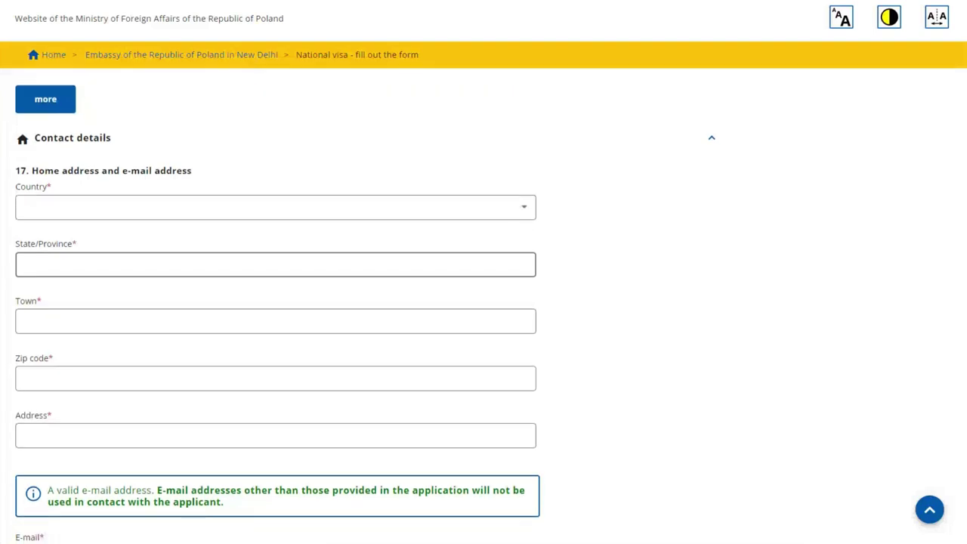
{"action": "left_click", "coordinate": [276, 271]}
{"action": "scroll", "coordinate": [276, 271], "scroll_direction": "down", "scroll_amount": 1}
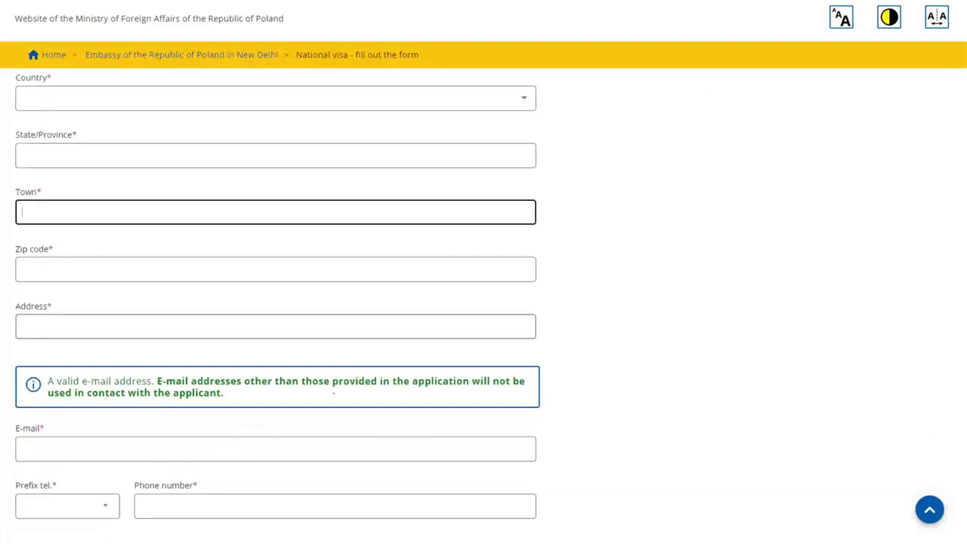
{"action": "scroll", "coordinate": [276, 287], "scroll_direction": "down", "scroll_amount": 2}
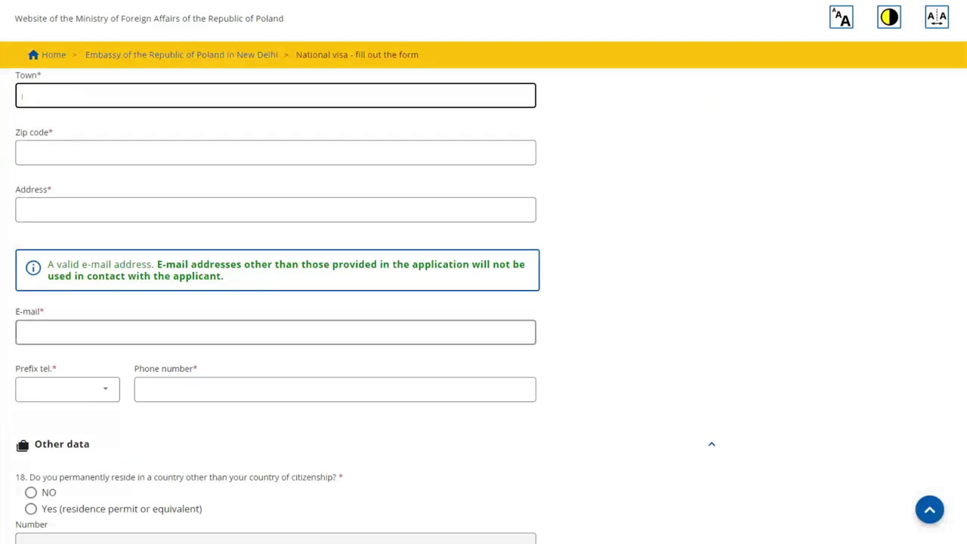
{"action": "scroll", "coordinate": [68, 332], "scroll_direction": "down", "scroll_amount": 1}
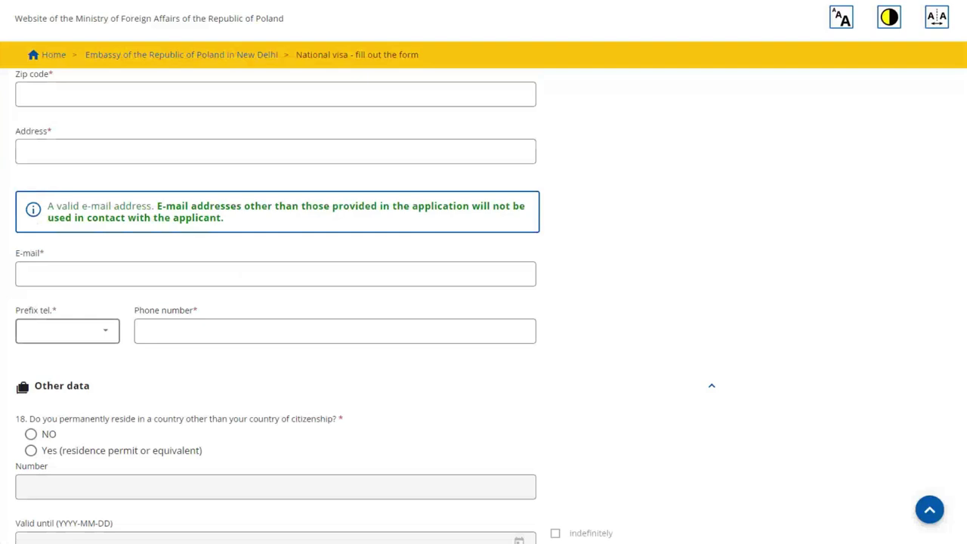
Step: Answer NO to the question about permanently residing in a country other than the country of citizenship
{"action": "scroll", "coordinate": [332, 330], "scroll_direction": "down", "scroll_amount": 2}
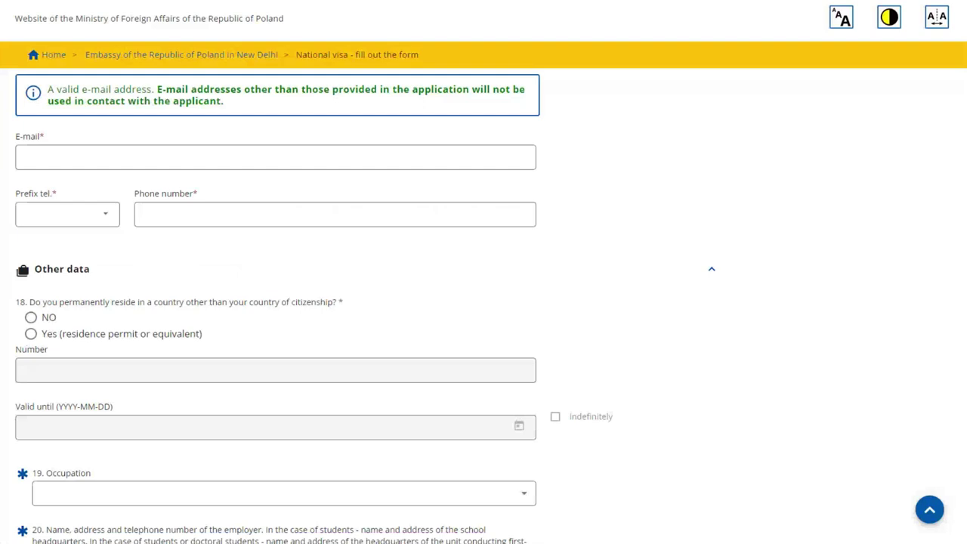
{"action": "left_click", "coordinate": [31, 317]}
{"action": "scroll", "coordinate": [31, 317], "scroll_direction": "down", "scroll_amount": 1}
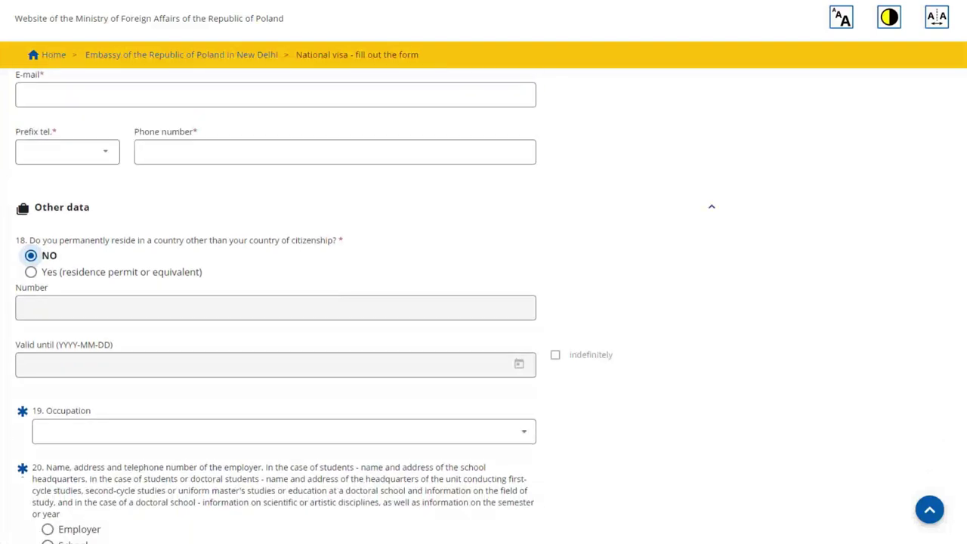
Step: Choose "Student, trainee, intern" as the occupation in item 19
{"action": "scroll", "coordinate": [484, 302], "scroll_direction": "down", "scroll_amount": 2}
{"action": "key", "text": "Tab"}
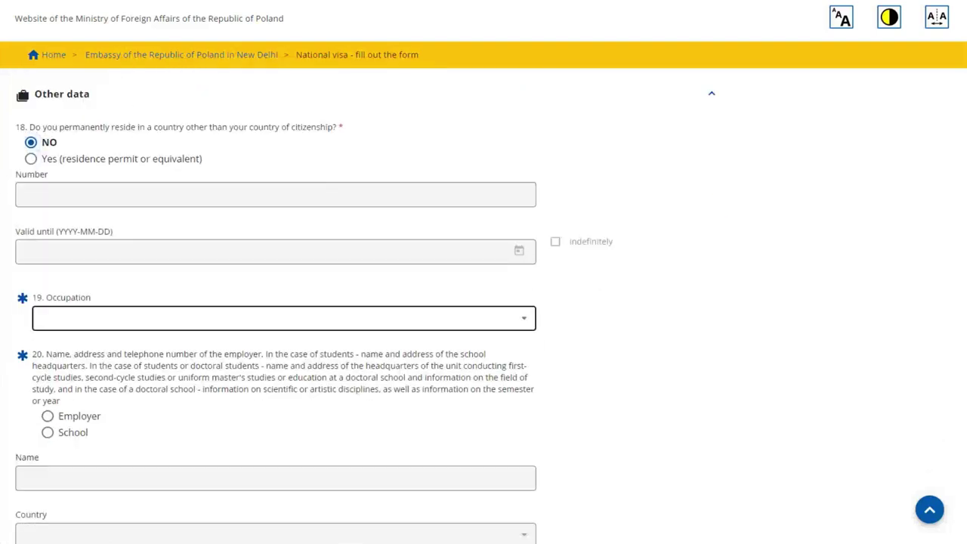
{"action": "left_click", "coordinate": [284, 319]}
{"action": "key", "text": "Down"}
{"action": "key", "text": "Down"}
{"action": "key", "text": "Down"}
{"action": "key", "text": "Down"}
{"action": "key", "text": "Down"}
{"action": "key", "text": "Down"}
{"action": "key", "text": "Down"}
{"action": "key", "text": "Down"}
{"action": "key", "text": "Down"}
{"action": "key", "text": "Down"}
{"action": "key", "text": "Down"}
{"action": "key", "text": "Down"}
{"action": "key", "text": "Down"}
{"action": "key", "text": "Down"}
{"action": "key", "text": "Down"}
{"action": "key", "text": "Down"}
{"action": "key", "text": "Down"}
{"action": "key", "text": "Down"}
{"action": "key", "text": "Down"}
{"action": "key", "text": "Down"}
{"action": "key", "text": "Down"}
{"action": "key", "text": "Down"}
{"action": "key", "text": "Down"}
{"action": "key", "text": "Down"}
{"action": "key", "text": "Down"}
{"action": "key", "text": "Down"}
{"action": "key", "text": "Down"}
{"action": "key", "text": "Down"}
{"action": "key", "text": "Down"}
{"action": "key", "text": "Down"}
{"action": "key", "text": "Down"}
{"action": "key", "text": "Down"}
{"action": "key", "text": "Down"}
{"action": "key", "text": "Up"}
{"action": "key", "text": "Up"}
{"action": "key", "text": "Up"}
{"action": "key", "text": "Up"}
{"action": "key", "text": "Up"}
{"action": "key", "text": "Up"}
{"action": "key", "text": "Up"}
{"action": "key", "text": "Up"}
{"action": "key", "text": "Up"}
{"action": "key", "text": "Up"}
{"action": "key", "text": "Up"}
{"action": "key", "text": "Up"}
{"action": "key", "text": "Up"}
{"action": "key", "text": "Up"}
{"action": "key", "text": "Up"}
{"action": "key", "text": "Up"}
{"action": "key", "text": "Down"}
{"action": "key", "text": "Down"}
{"action": "key", "text": "Down"}
{"action": "key", "text": "Down"}
{"action": "key", "text": "Down"}
{"action": "key", "text": "Down"}
{"action": "key", "text": "Down"}
{"action": "key", "text": "Down"}
{"action": "key", "text": "Down"}
{"action": "key", "text": "Down"}
{"action": "key", "text": "Down"}
{"action": "key", "text": "Down"}
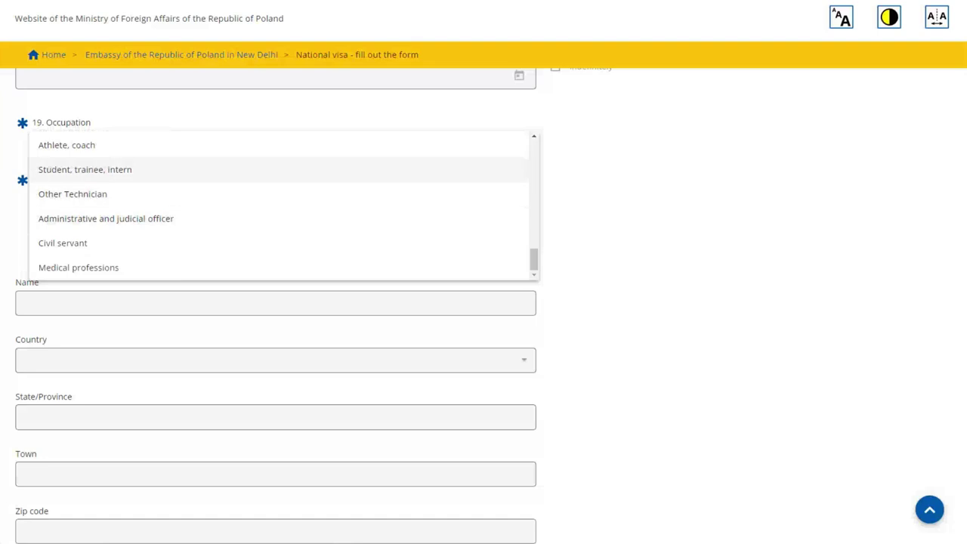
{"action": "key", "text": "Return"}
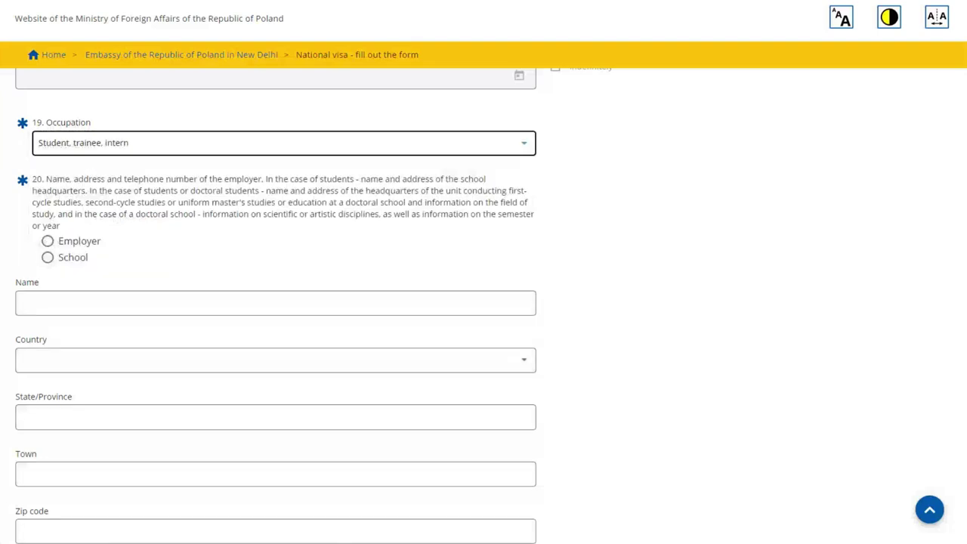
Step: Select School instead of Employer as the institution type in item 20
{"action": "scroll", "coordinate": [315, 306], "scroll_direction": "up", "scroll_amount": 1}
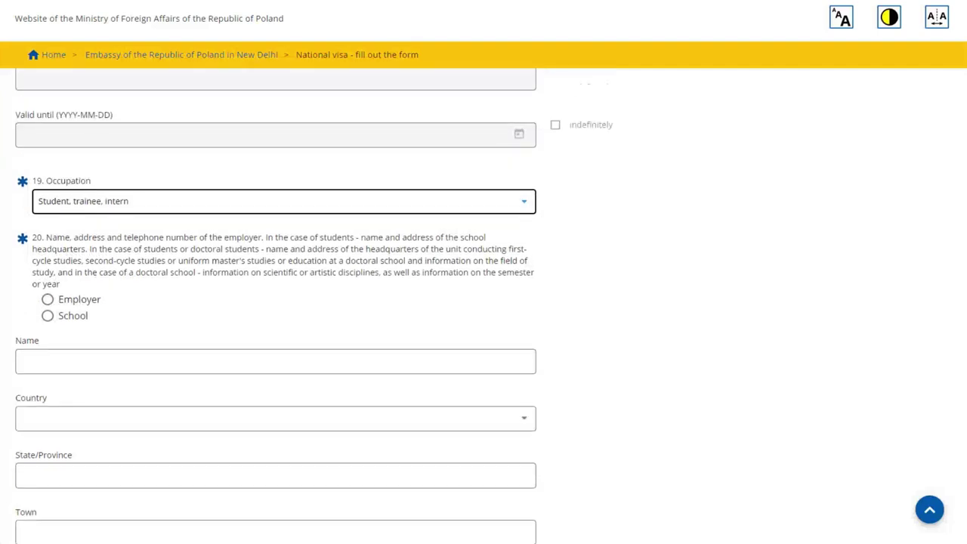
{"action": "left_click", "coordinate": [48, 300]}
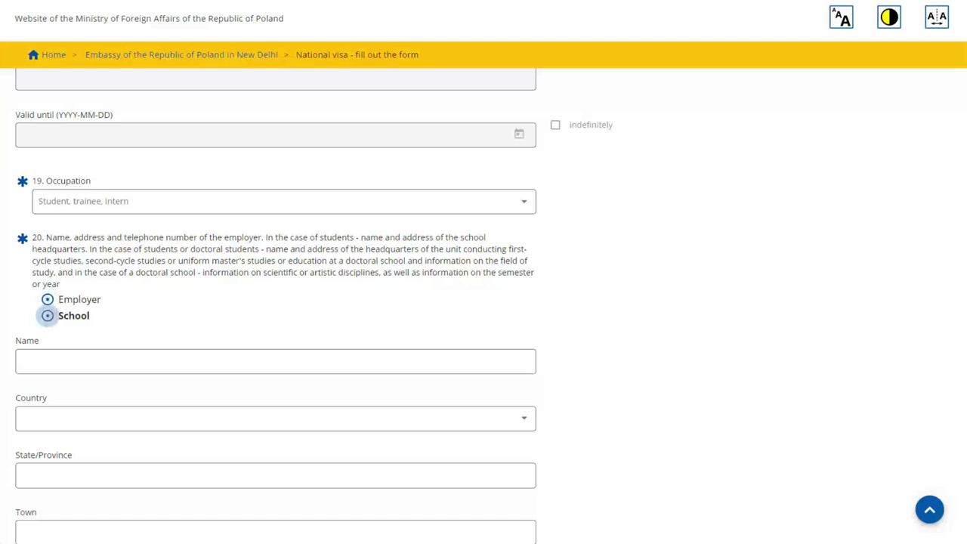
{"action": "left_click", "coordinate": [48, 316]}
Step: Mark the main purpose of travel as other and specify "studies" as the purpose
{"action": "scroll", "coordinate": [48, 316], "scroll_direction": "down", "scroll_amount": 6}
{"action": "scroll", "coordinate": [275, 302], "scroll_direction": "down", "scroll_amount": 2}
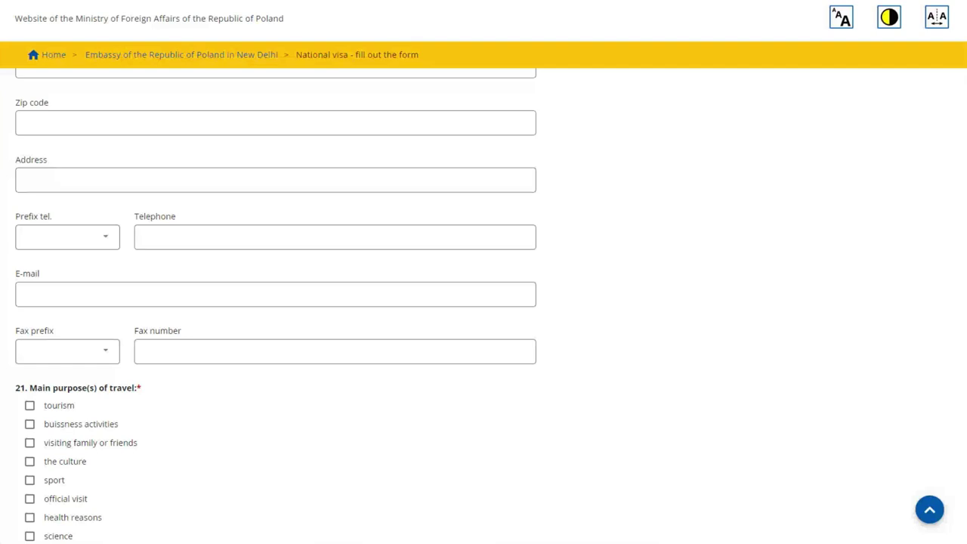
{"action": "scroll", "coordinate": [276, 302], "scroll_direction": "down", "scroll_amount": 2}
{"action": "left_click_drag", "start_coordinate": [30, 270], "coordinate": [138, 271]}
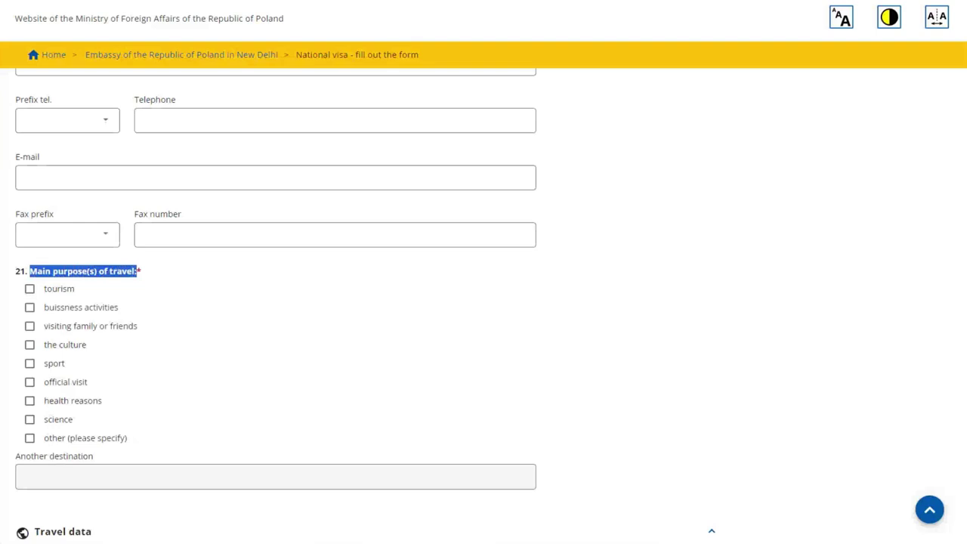
{"action": "left_click", "coordinate": [179, 304]}
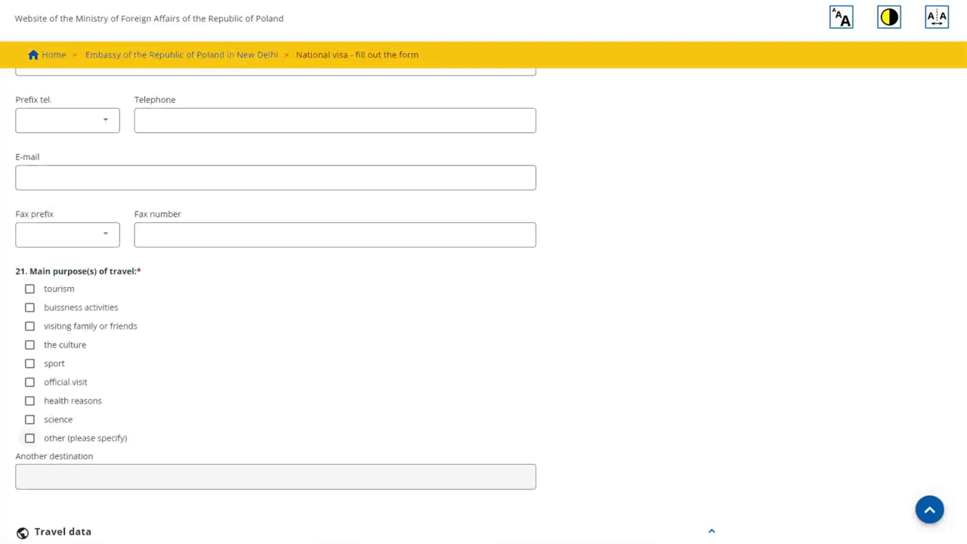
{"action": "left_click", "coordinate": [29, 437]}
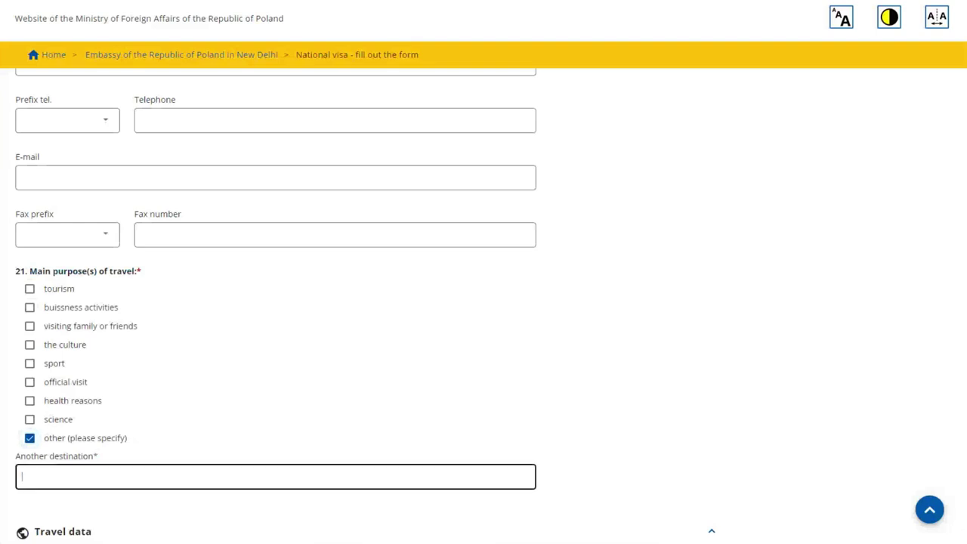
{"action": "type", "text": "studies"}
Step: Set the Member State of first entry to POLAND in the travel data
{"action": "scroll", "coordinate": [365, 306], "scroll_direction": "down", "scroll_amount": 3}
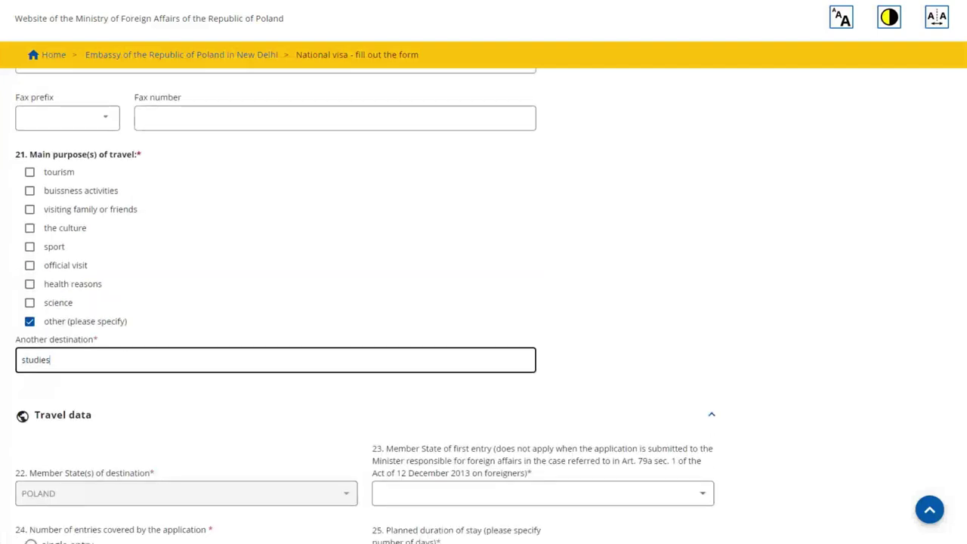
{"action": "scroll", "coordinate": [366, 306], "scroll_direction": "down", "scroll_amount": 5}
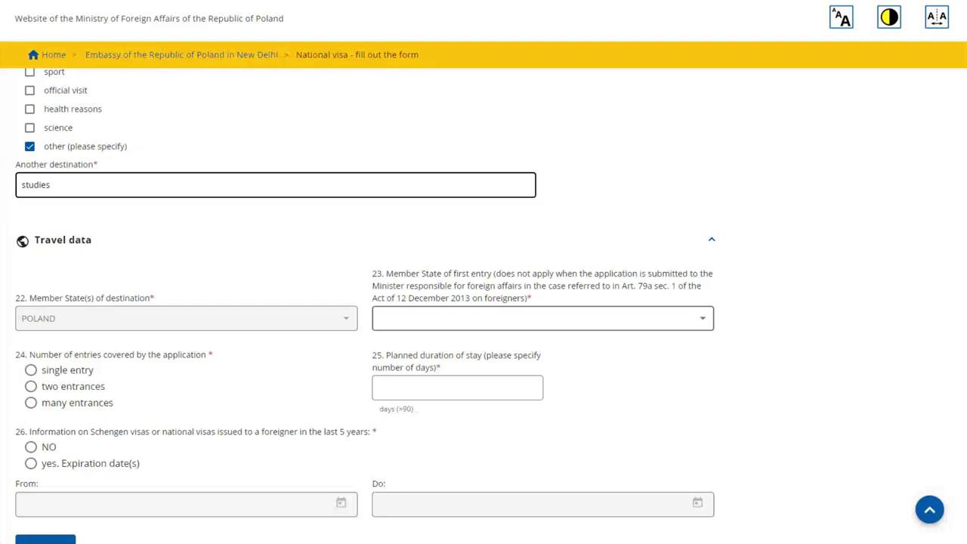
{"action": "left_click", "coordinate": [543, 319]}
{"action": "key", "text": "Down"}
{"action": "key", "text": "Down"}
{"action": "key", "text": "Down"}
{"action": "key", "text": "Down"}
{"action": "key", "text": "Down"}
{"action": "key", "text": "Down"}
{"action": "key", "text": "Down"}
{"action": "key", "text": "Down"}
{"action": "key", "text": "Down"}
{"action": "key", "text": "Down"}
{"action": "key", "text": "Down"}
{"action": "key", "text": "Down"}
{"action": "key", "text": "Down"}
{"action": "key", "text": "Down"}
{"action": "key", "text": "Down"}
{"action": "key", "text": "Down"}
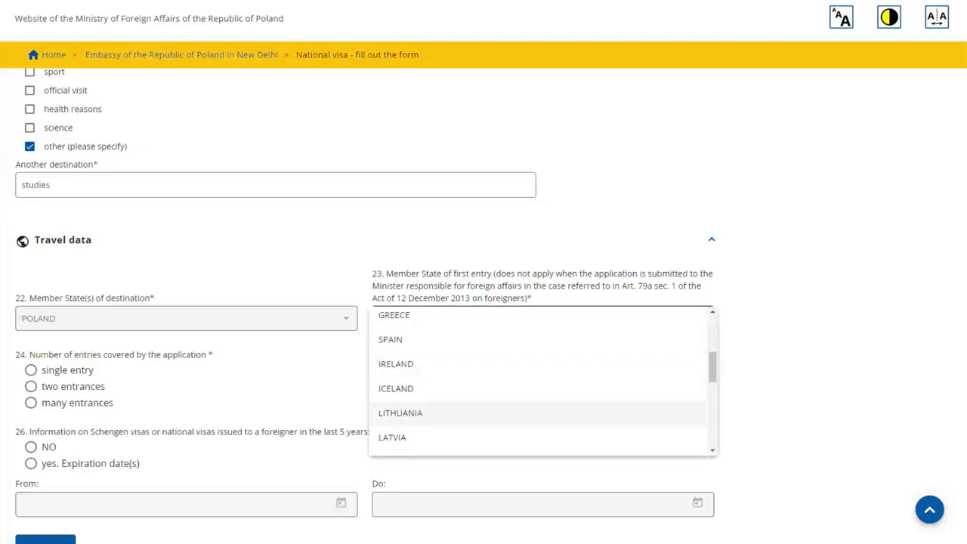
{"action": "key", "text": "Return"}
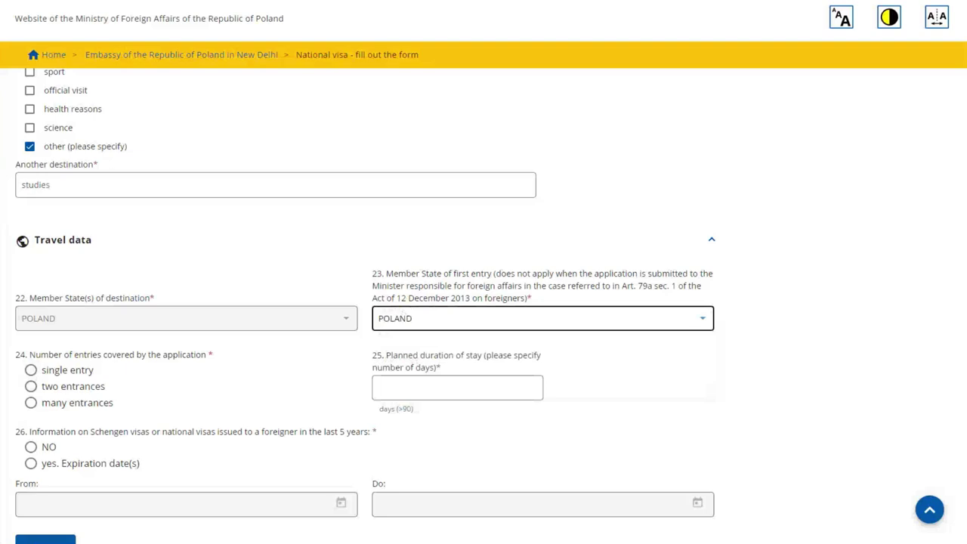
Step: Request many entrances and set the planned duration of stay to 365 days
{"action": "scroll", "coordinate": [484, 302], "scroll_direction": "down", "scroll_amount": 1}
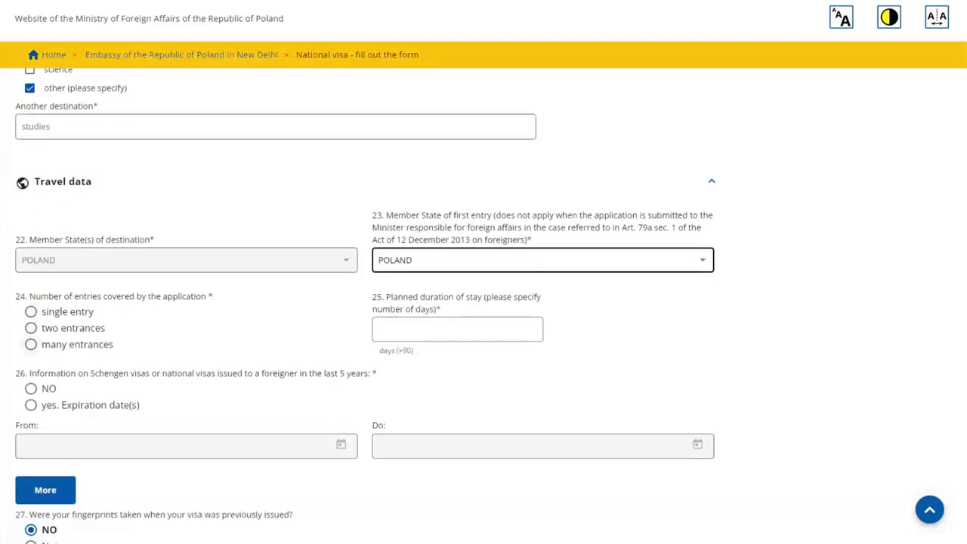
{"action": "left_click", "coordinate": [31, 344]}
{"action": "left_click", "coordinate": [457, 329]}
{"action": "type", "text": "3"}
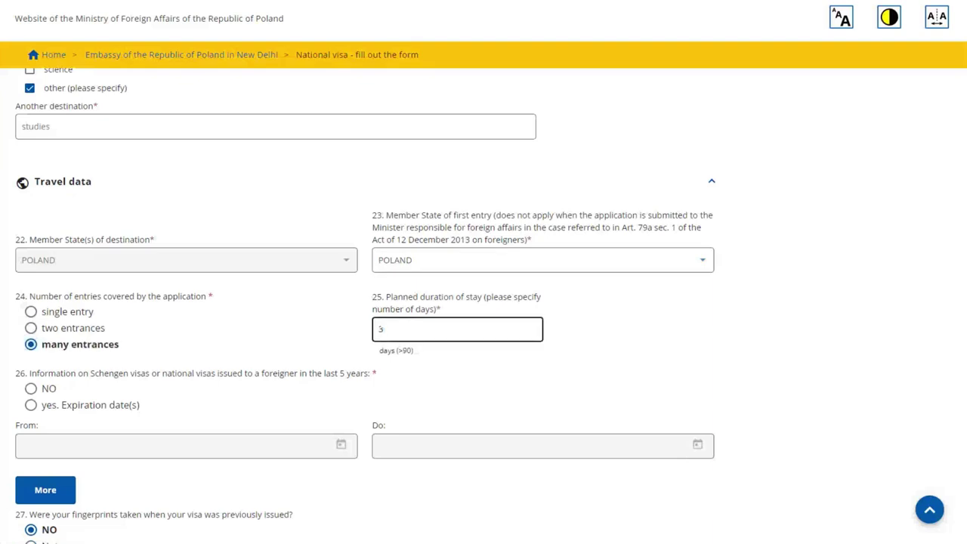
{"action": "type", "text": "65"}
Step: Answer NO to the question about Schengen or national visas issued in the last 5 years
{"action": "scroll", "coordinate": [484, 302], "scroll_direction": "down", "scroll_amount": 2}
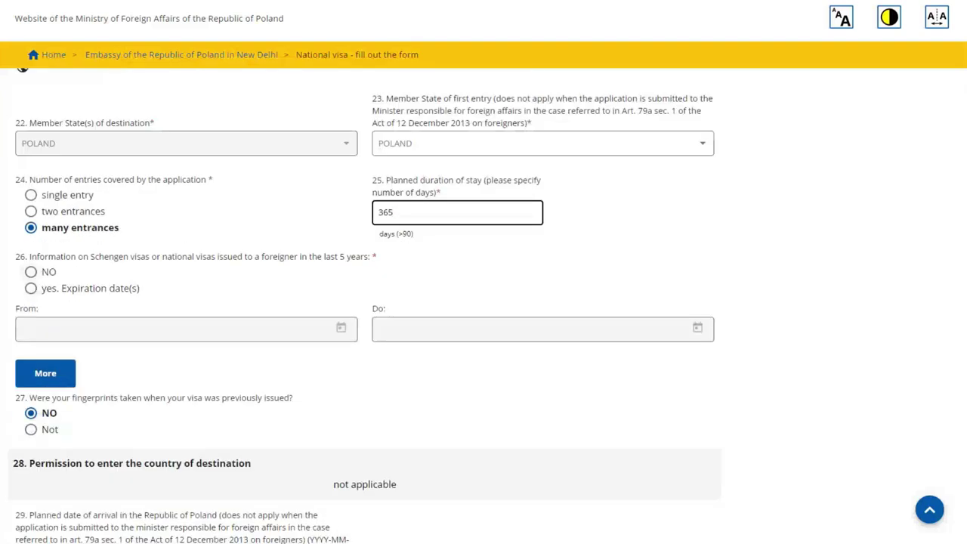
{"action": "left_click", "coordinate": [31, 272]}
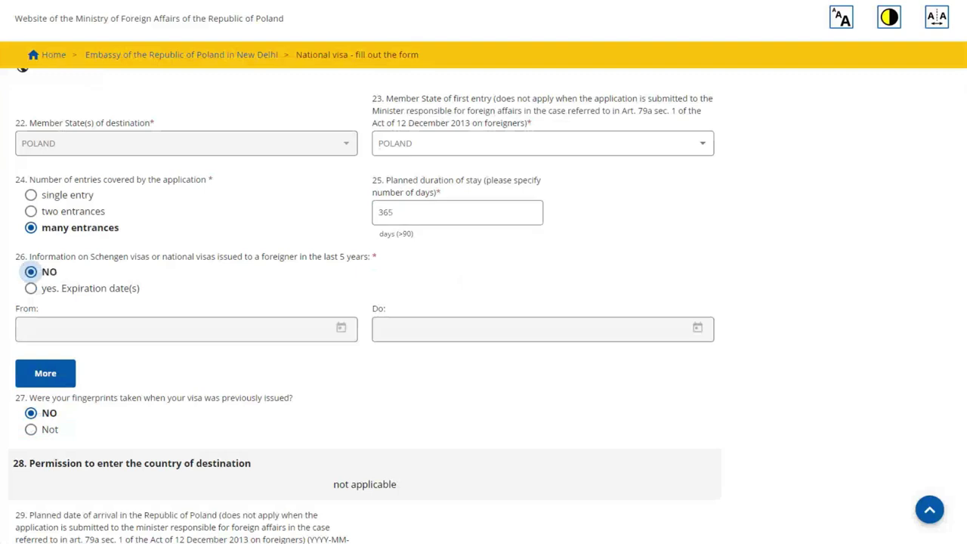
Step: Review the fingerprint and entry permission items and place the cursor in the planned date of arrival field
{"action": "scroll", "coordinate": [362, 302], "scroll_direction": "down", "scroll_amount": 1}
{"action": "scroll", "coordinate": [366, 306], "scroll_direction": "down", "scroll_amount": 1}
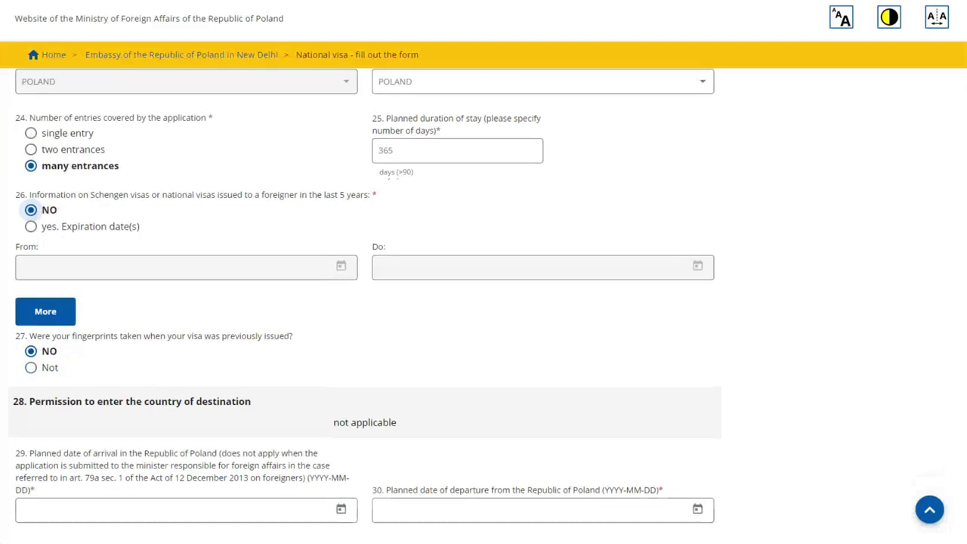
{"action": "scroll", "coordinate": [366, 306], "scroll_direction": "down", "scroll_amount": 1}
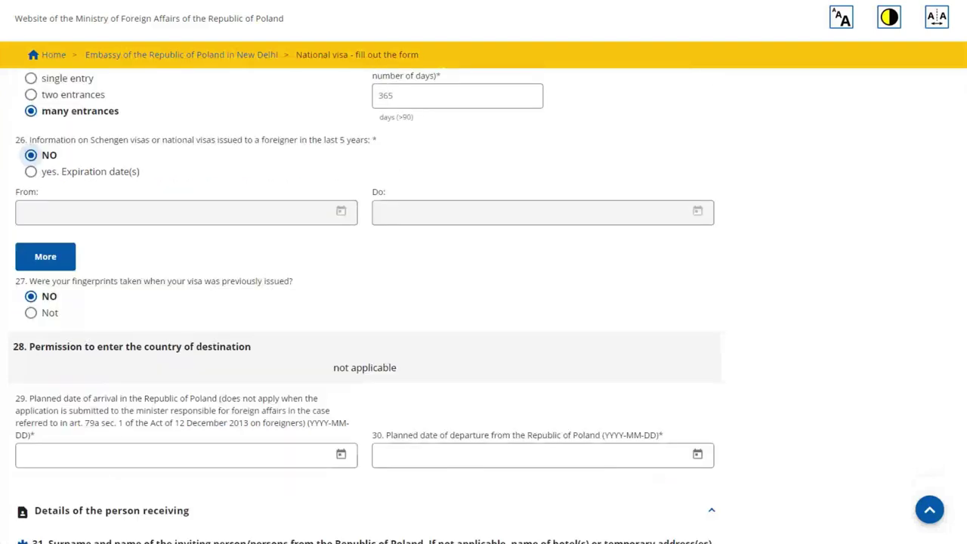
{"action": "scroll", "coordinate": [364, 305], "scroll_direction": "down", "scroll_amount": 1}
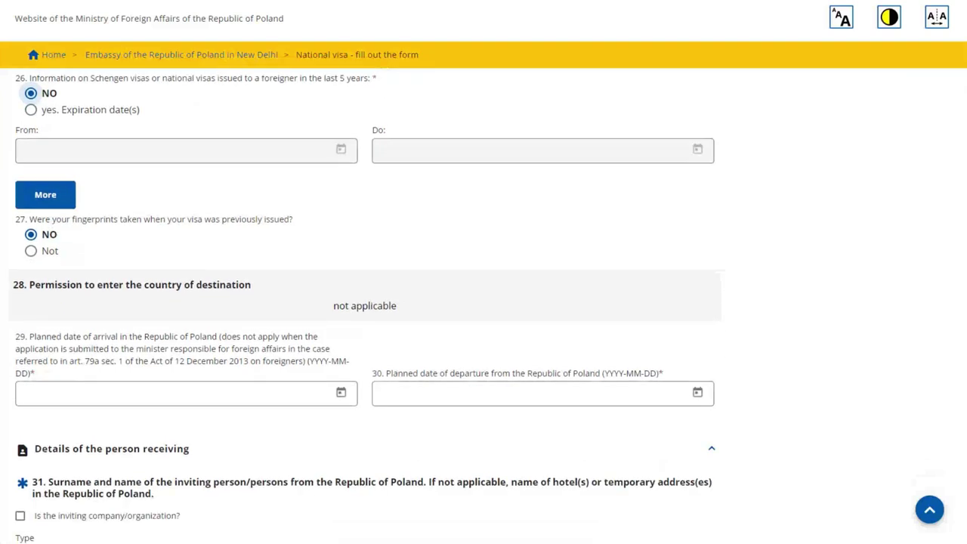
{"action": "scroll", "coordinate": [365, 306], "scroll_direction": "down", "scroll_amount": 1}
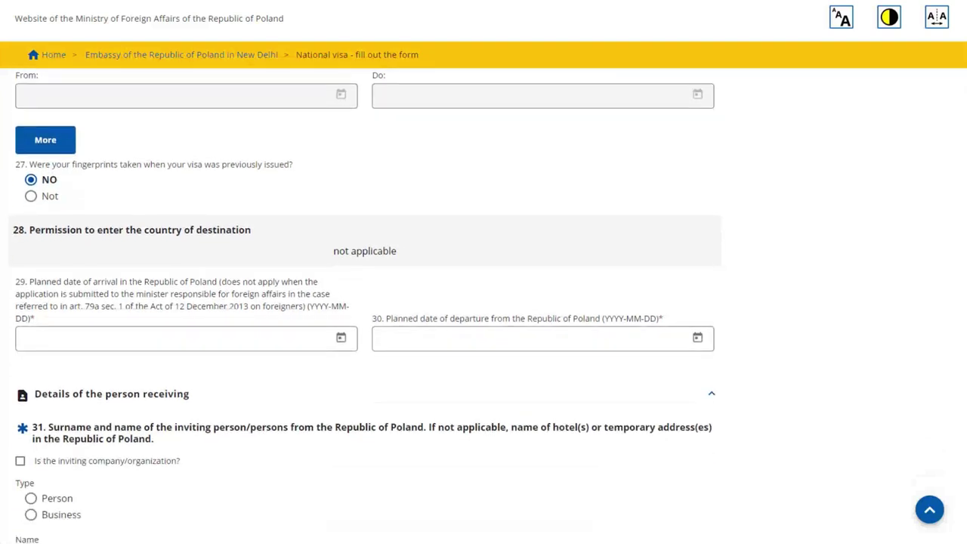
{"action": "scroll", "coordinate": [365, 306], "scroll_direction": "down", "scroll_amount": 1}
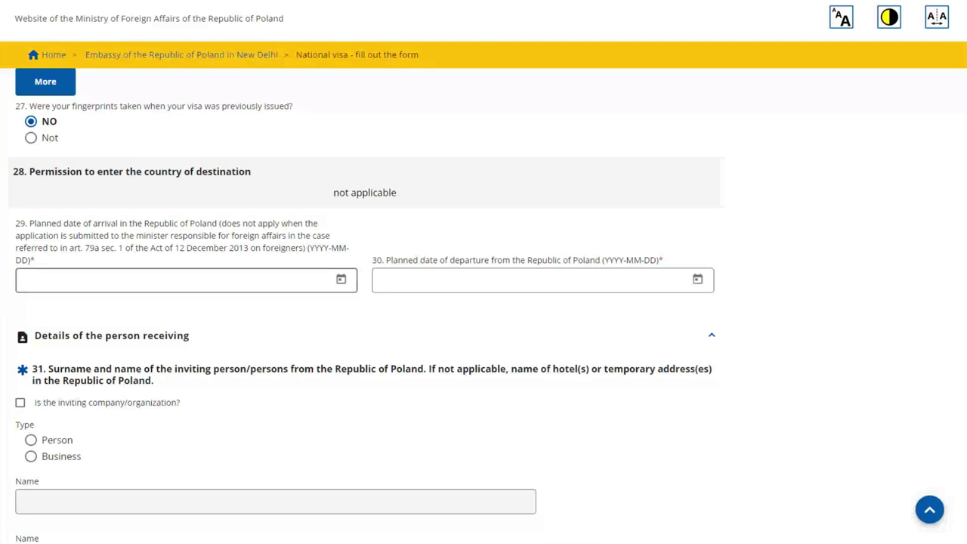
{"action": "left_click", "coordinate": [175, 280]}
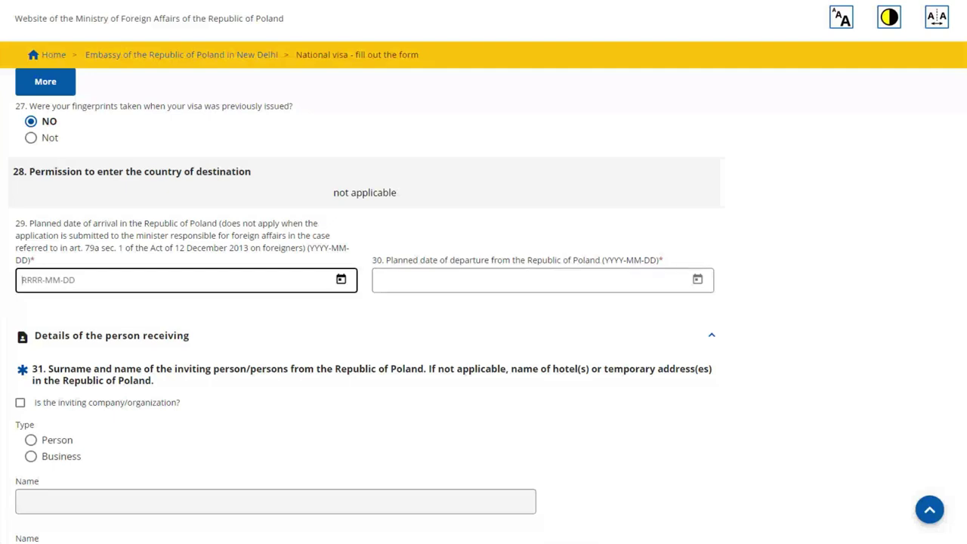
{"action": "scroll", "coordinate": [365, 307], "scroll_direction": "down", "scroll_amount": 3}
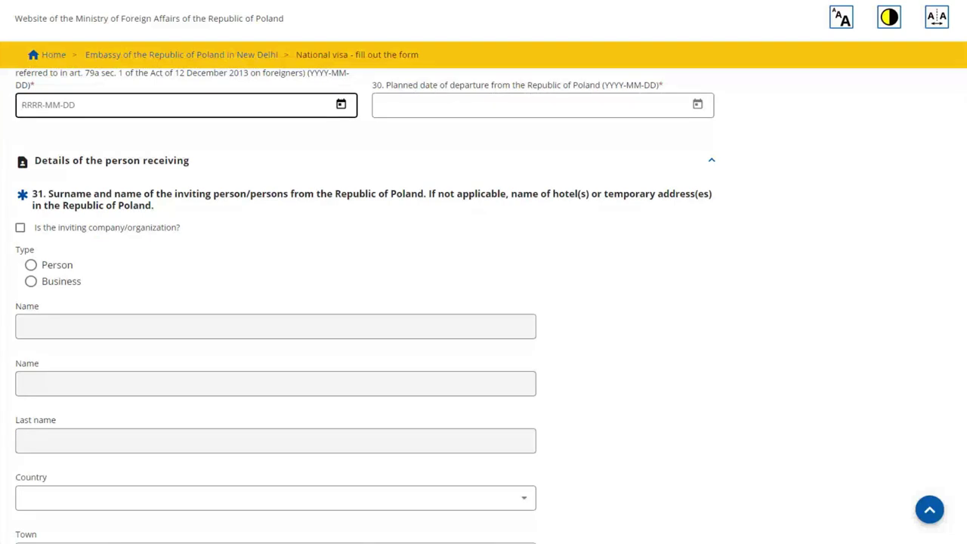
{"action": "left_click", "coordinate": [20, 228]}
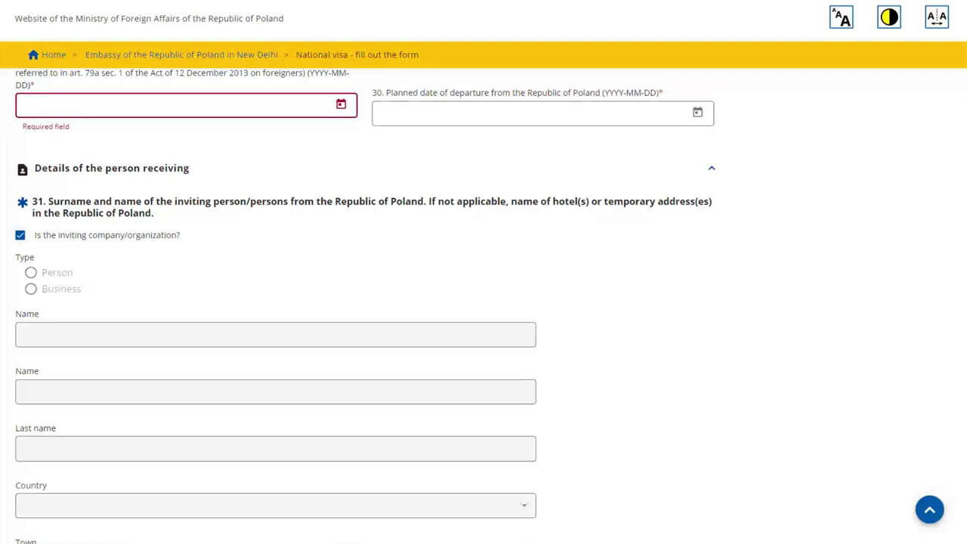
{"action": "left_click", "coordinate": [20, 235]}
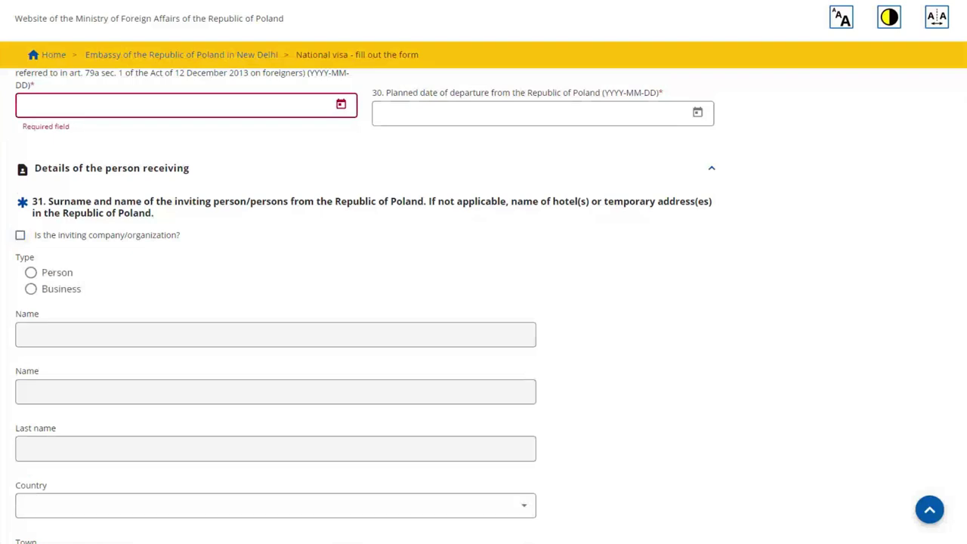
Step: Set the type of the inviting party to Person in the details of the person receiving
{"action": "left_click", "coordinate": [31, 272]}
{"action": "scroll", "coordinate": [366, 305], "scroll_direction": "down", "scroll_amount": 1}
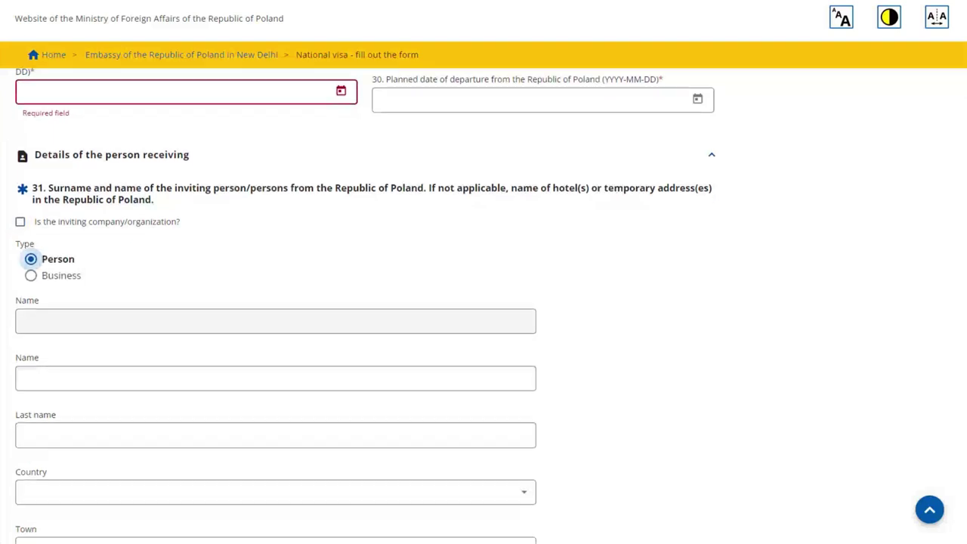
{"action": "scroll", "coordinate": [365, 305], "scroll_direction": "down", "scroll_amount": 1}
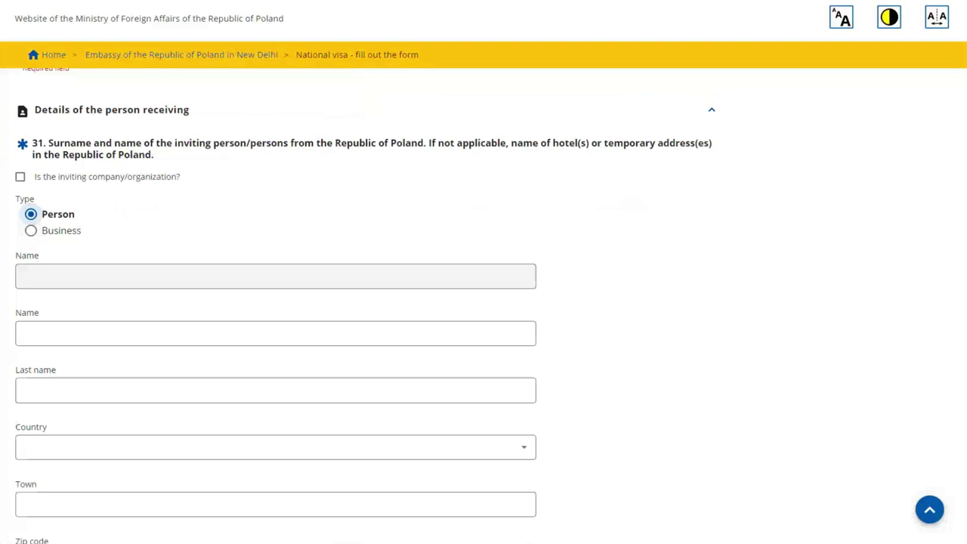
Step: Examine the inviting person's name, address and contact fields and the inviting company section through the company/organization telephone number
{"action": "scroll", "coordinate": [276, 305], "scroll_direction": "down", "scroll_amount": 3}
{"action": "left_click", "coordinate": [275, 158]}
{"action": "key", "text": "Tab"}
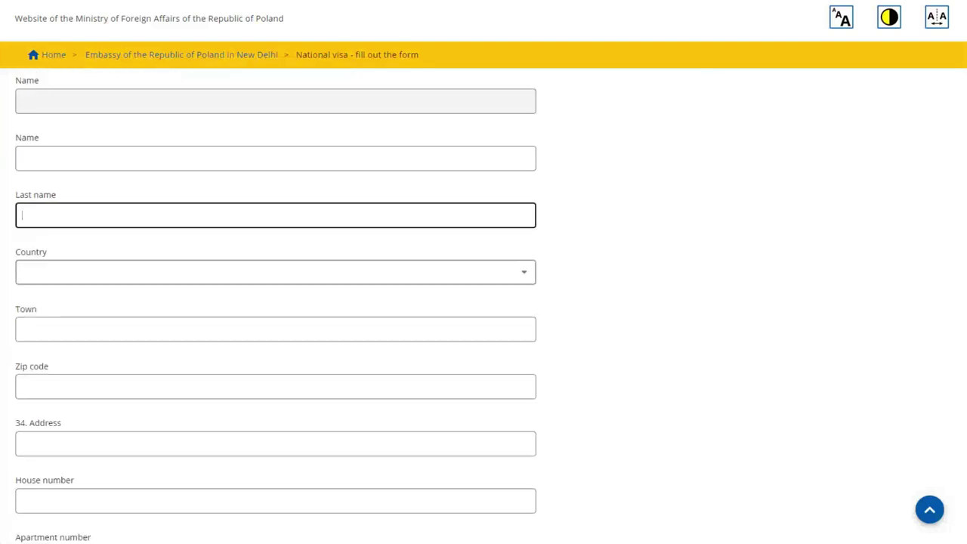
{"action": "key", "text": "Tab"}
{"action": "key", "text": "Tab"}
{"action": "scroll", "coordinate": [276, 305], "scroll_direction": "down", "scroll_amount": 2}
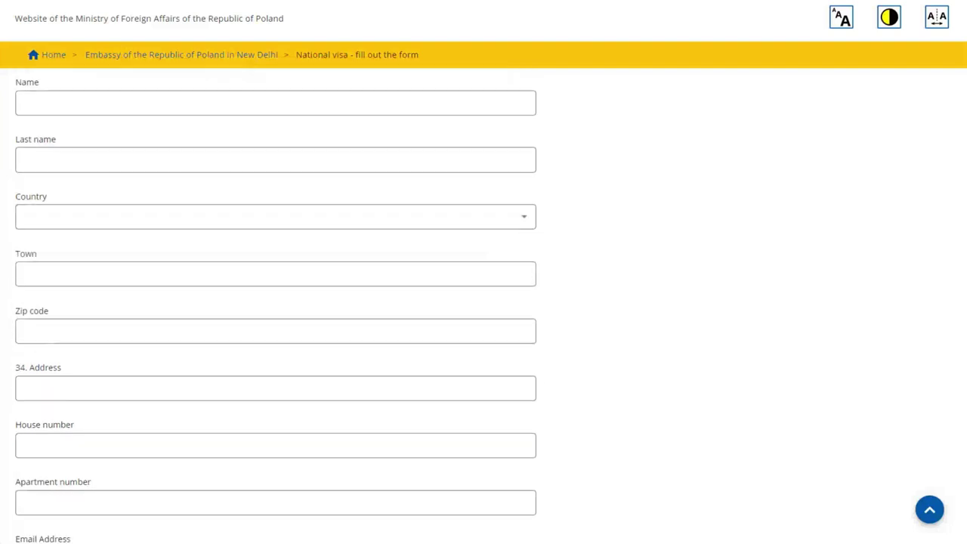
{"action": "key", "text": "Tab"}
{"action": "key", "text": "Tab"}
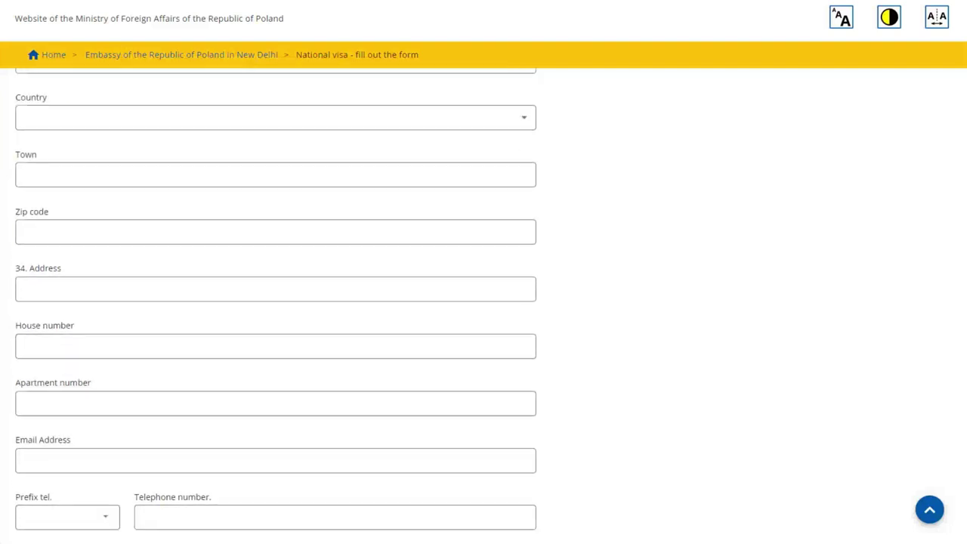
{"action": "key", "text": "Tab"}
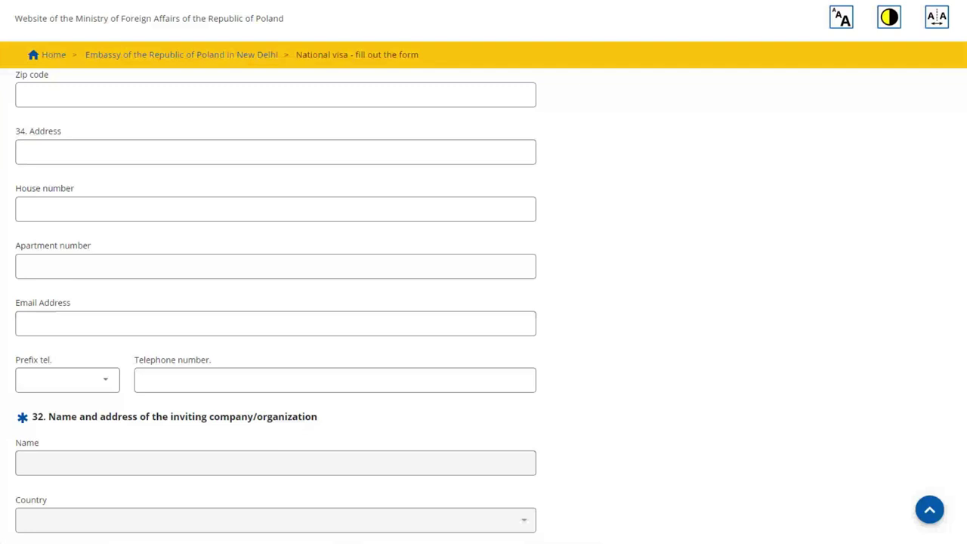
{"action": "scroll", "coordinate": [276, 305], "scroll_direction": "down", "scroll_amount": 7}
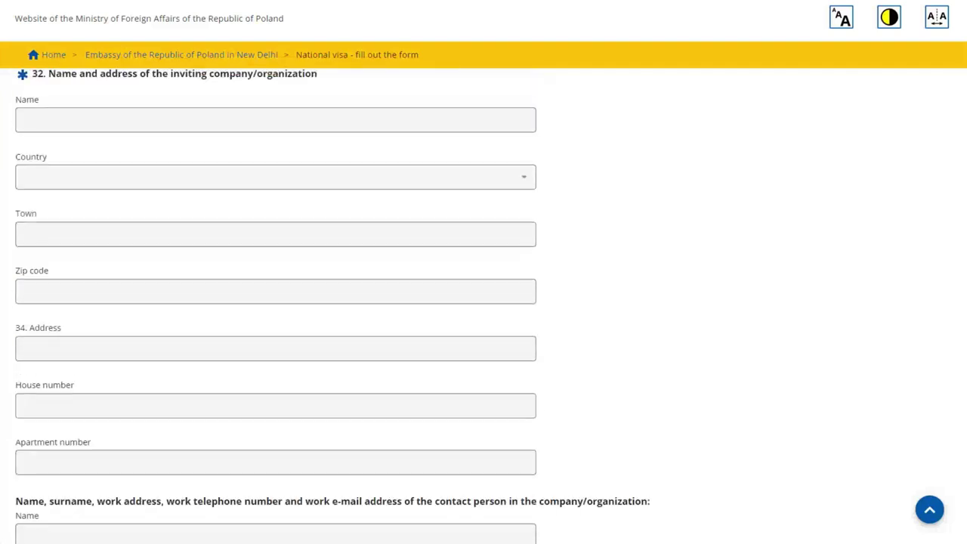
{"action": "scroll", "coordinate": [276, 306], "scroll_direction": "down", "scroll_amount": 6}
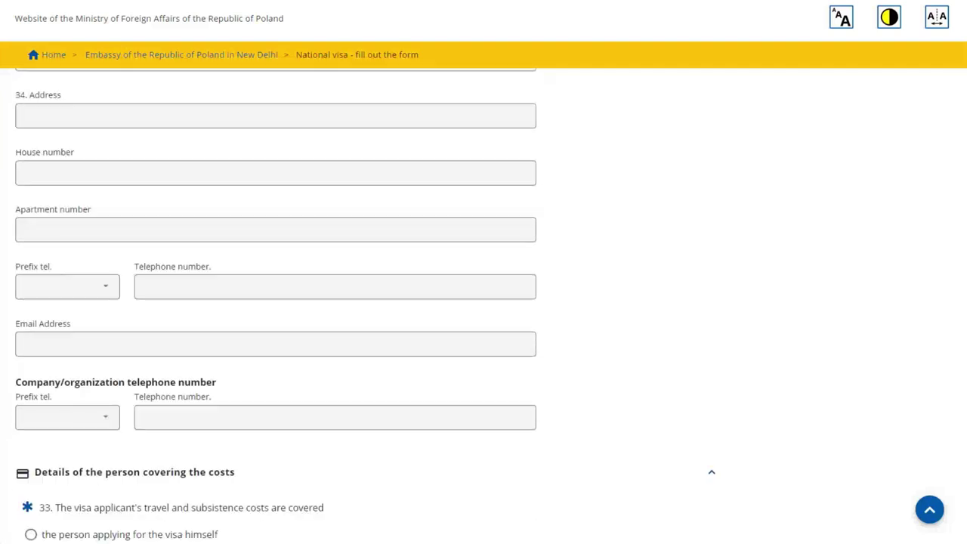
{"action": "left_click_drag", "start_coordinate": [16, 381], "coordinate": [216, 382]}
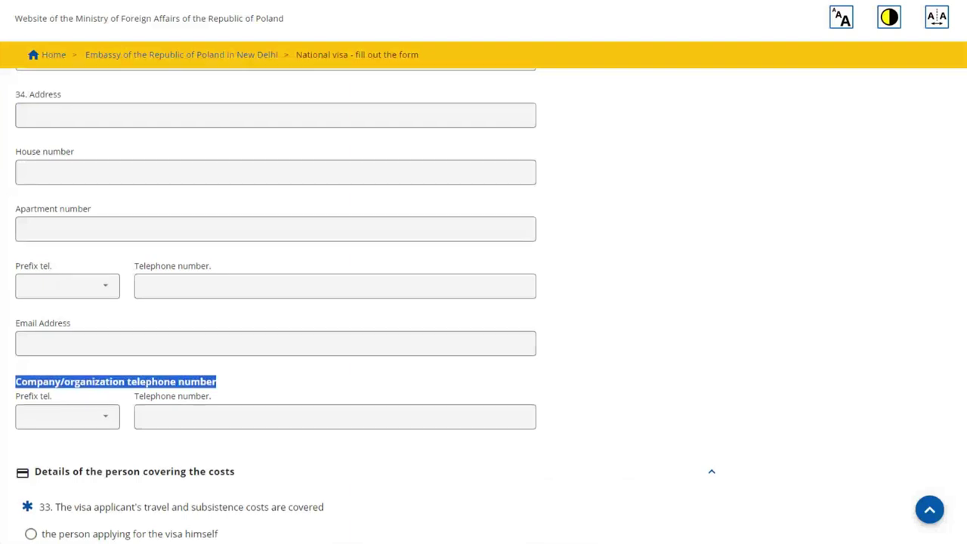
Step: Declare that the applicant himself covers the travel and subsistence costs, with cash and credit card as the means of subsistence
{"action": "scroll", "coordinate": [366, 306], "scroll_direction": "down", "scroll_amount": 3}
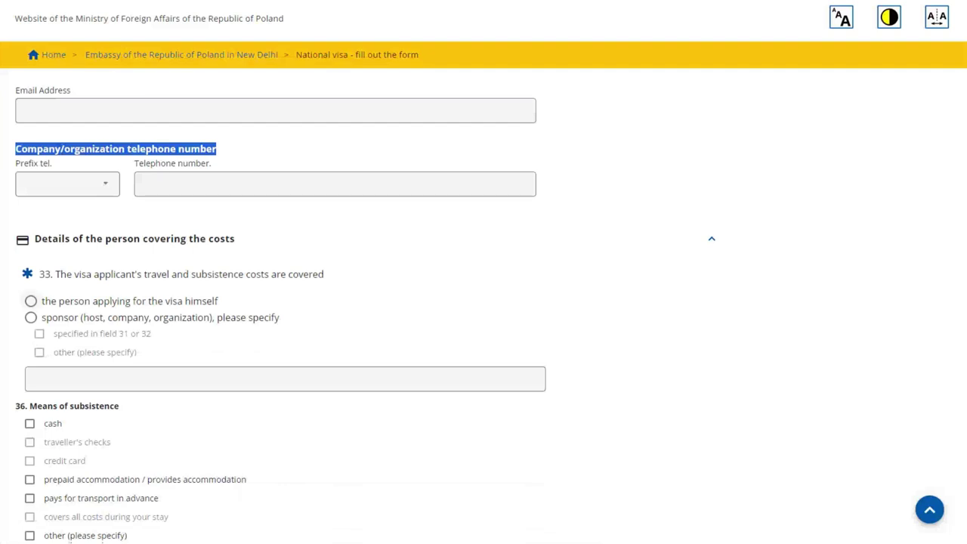
{"action": "left_click", "coordinate": [31, 300]}
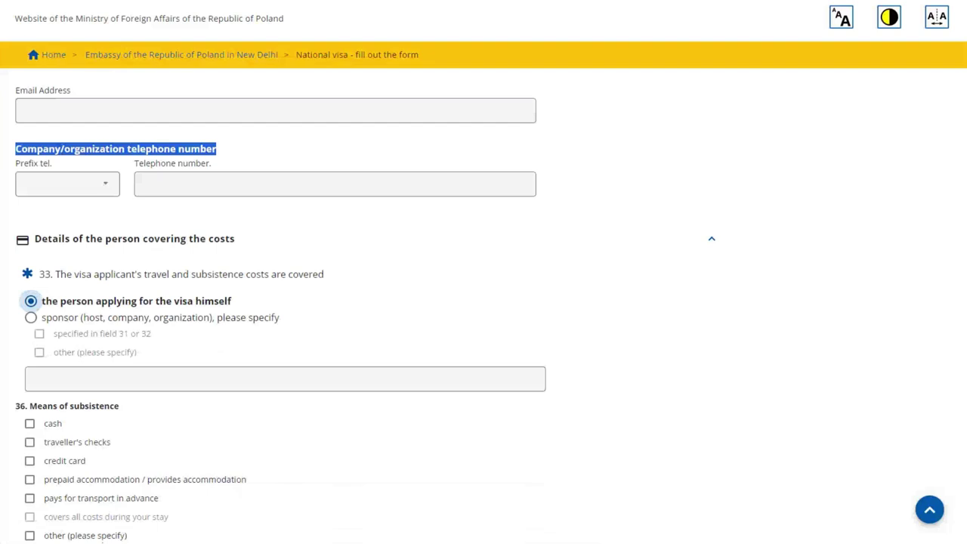
{"action": "scroll", "coordinate": [362, 309], "scroll_direction": "down", "scroll_amount": 3}
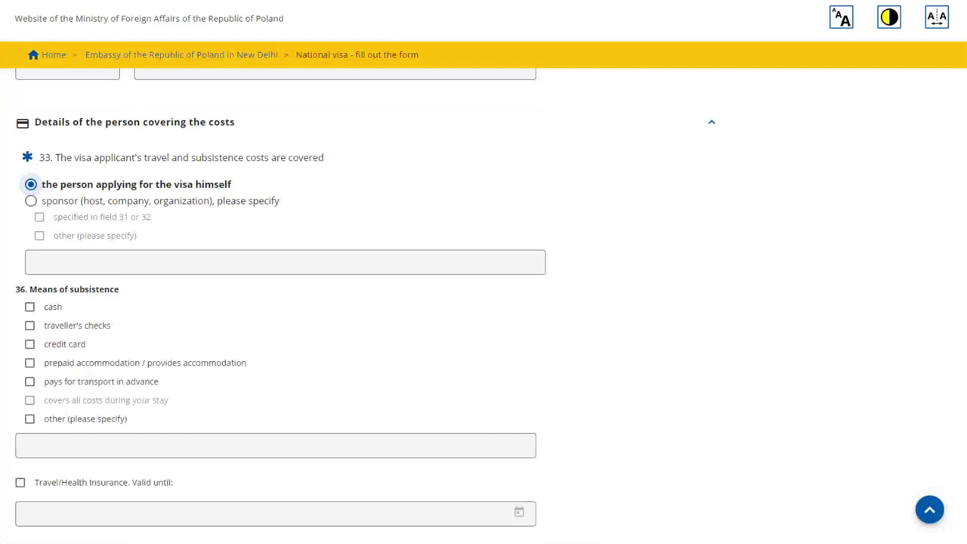
{"action": "left_click", "coordinate": [30, 307]}
{"action": "left_click", "coordinate": [30, 344]}
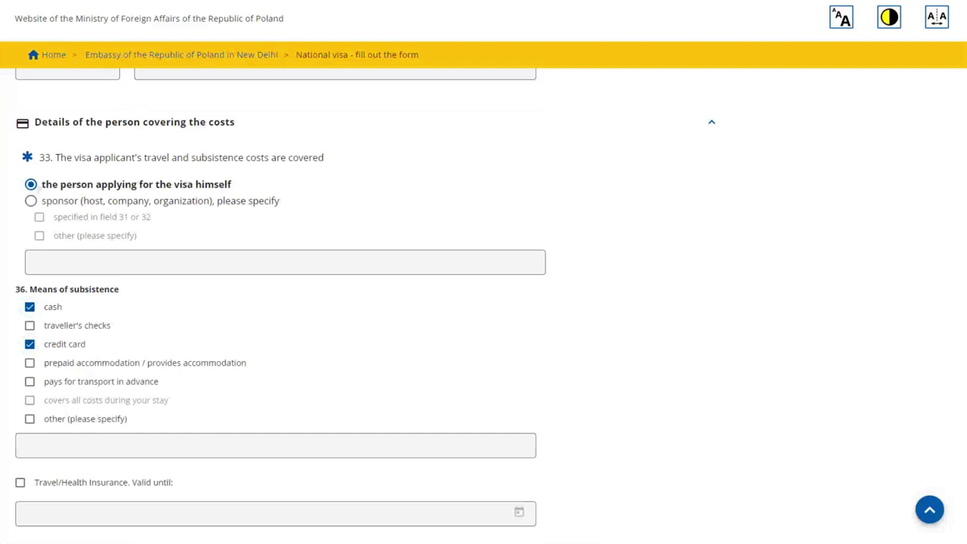
Step: Enable the Travel/Health Insurance option below the means of subsistence
{"action": "scroll", "coordinate": [363, 302], "scroll_direction": "down", "scroll_amount": 5}
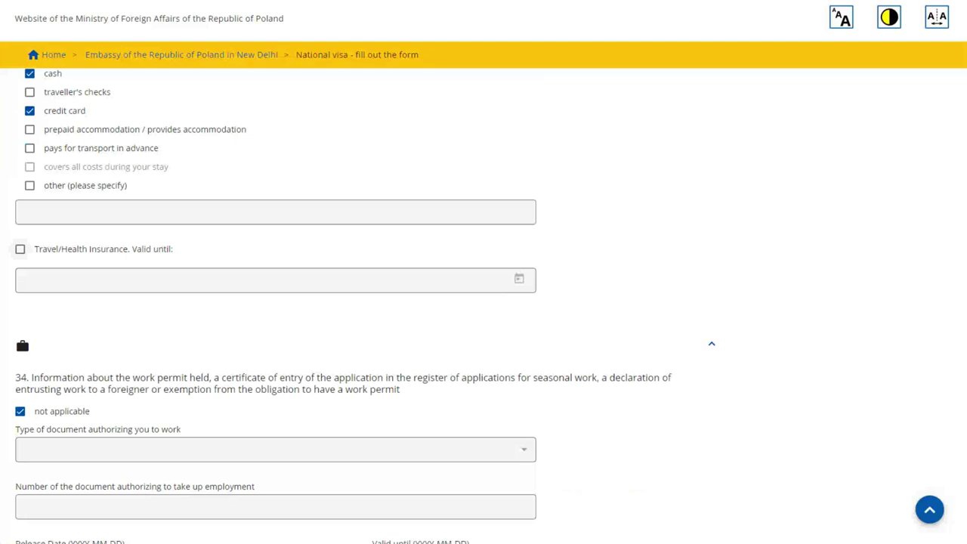
{"action": "left_click", "coordinate": [20, 249]}
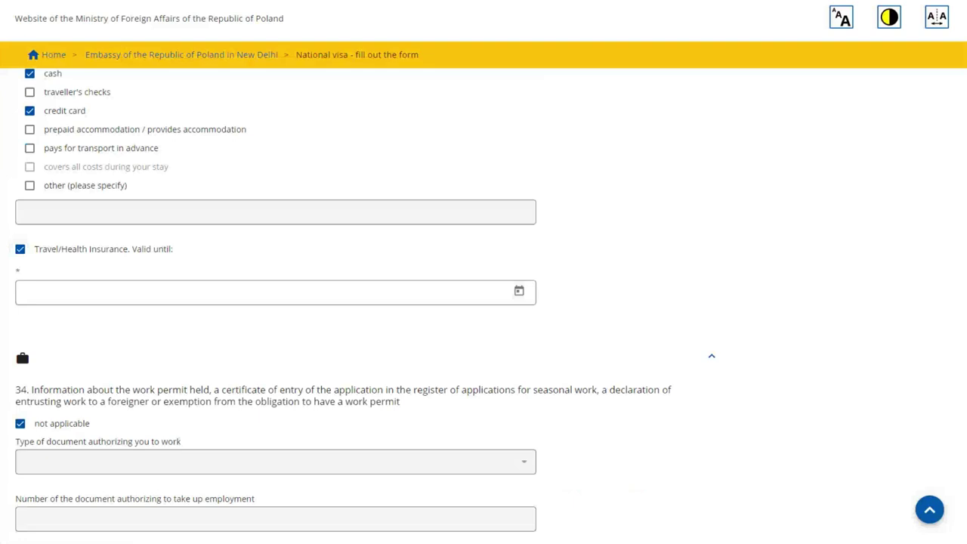
{"action": "key", "text": "Tab"}
Step: Mark the EU citizen family member data as not applicable
{"action": "scroll", "coordinate": [484, 302], "scroll_direction": "down", "scroll_amount": 2}
{"action": "scroll", "coordinate": [484, 302], "scroll_direction": "down", "scroll_amount": 3}
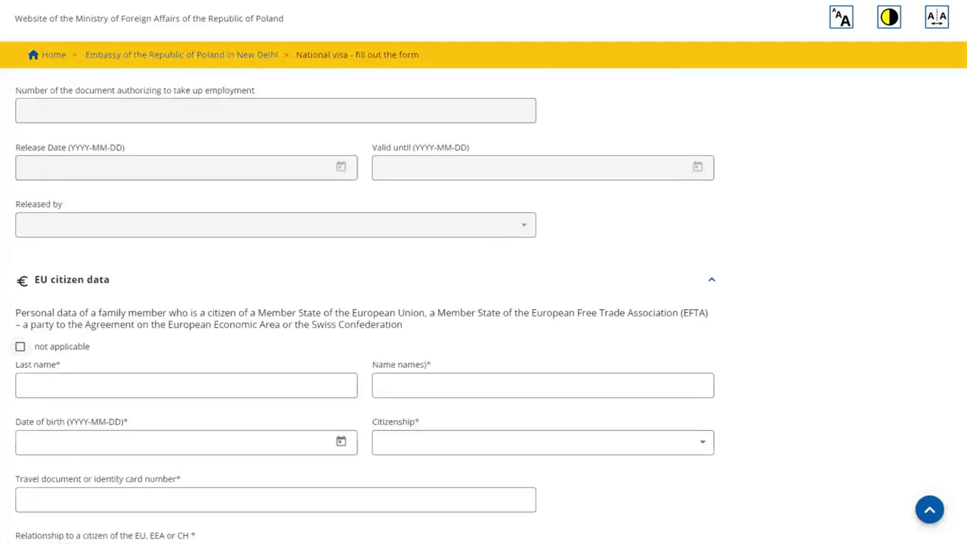
{"action": "left_click", "coordinate": [20, 346]}
{"action": "scroll", "coordinate": [484, 302], "scroll_direction": "up", "scroll_amount": 3}
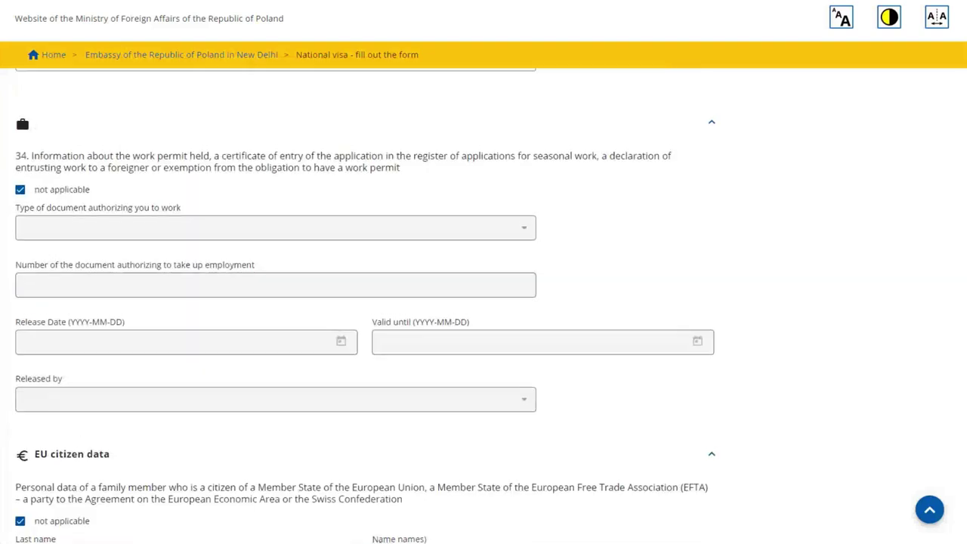
{"action": "scroll", "coordinate": [483, 302], "scroll_direction": "down", "scroll_amount": 6}
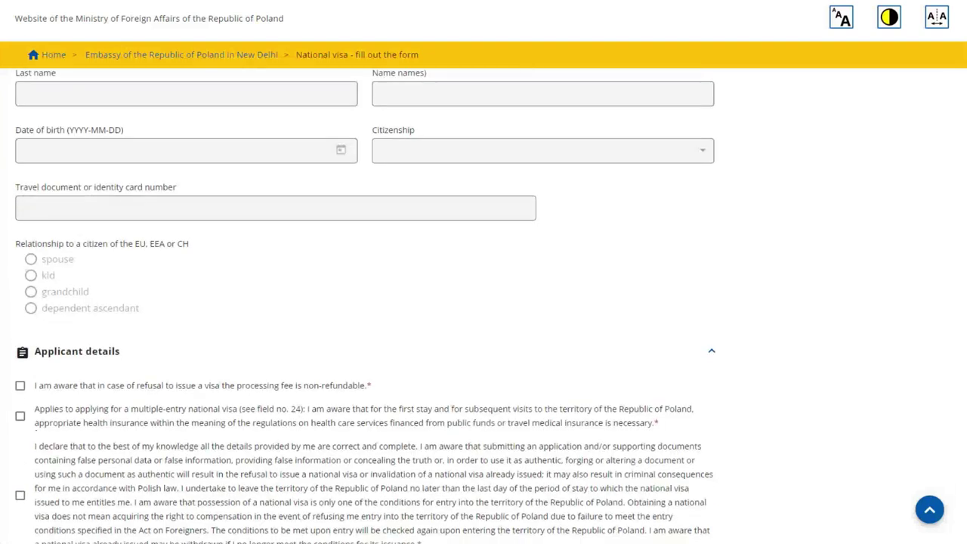
{"action": "scroll", "coordinate": [483, 302], "scroll_direction": "up", "scroll_amount": 1}
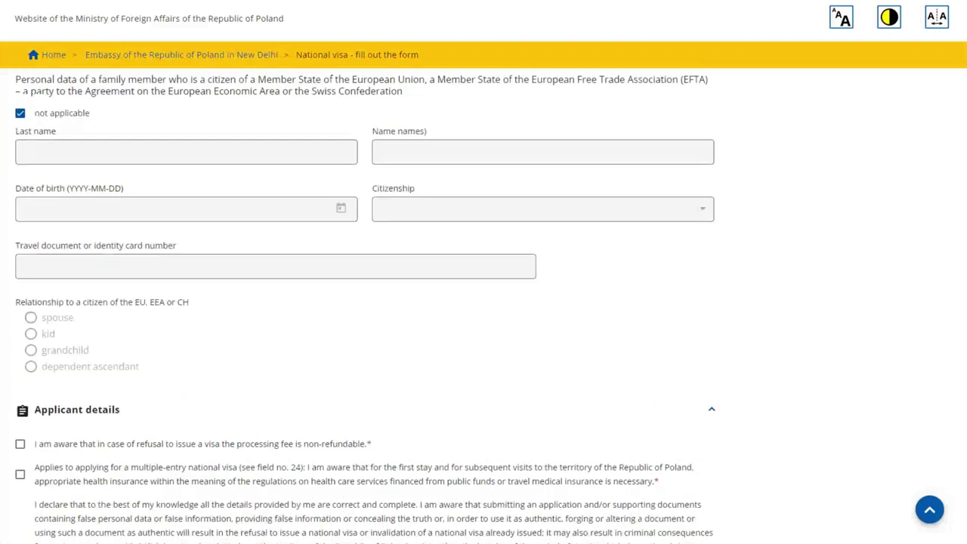
Step: Accept all four applicant declarations on the non-refundable fee, health insurance, correctness of the details and personal data processing
{"action": "scroll", "coordinate": [483, 302], "scroll_direction": "down", "scroll_amount": 1}
{"action": "scroll", "coordinate": [362, 302], "scroll_direction": "down", "scroll_amount": 1}
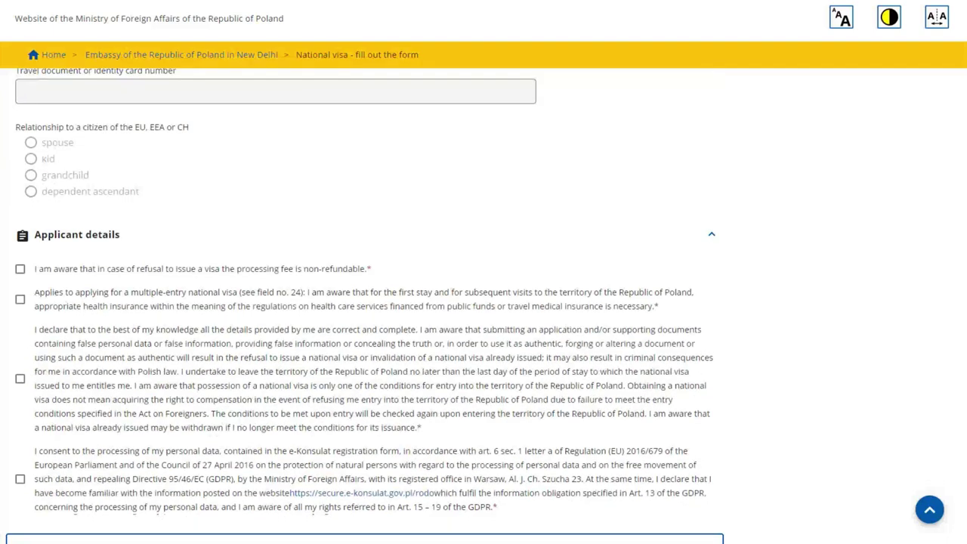
{"action": "scroll", "coordinate": [363, 302], "scroll_direction": "down", "scroll_amount": 2}
{"action": "key", "text": "space"}
{"action": "key", "text": "Tab"}
{"action": "key", "text": "space"}
{"action": "key", "text": "Tab"}
{"action": "key", "text": "space"}
{"action": "key", "text": "Tab"}
{"action": "key", "text": "space"}
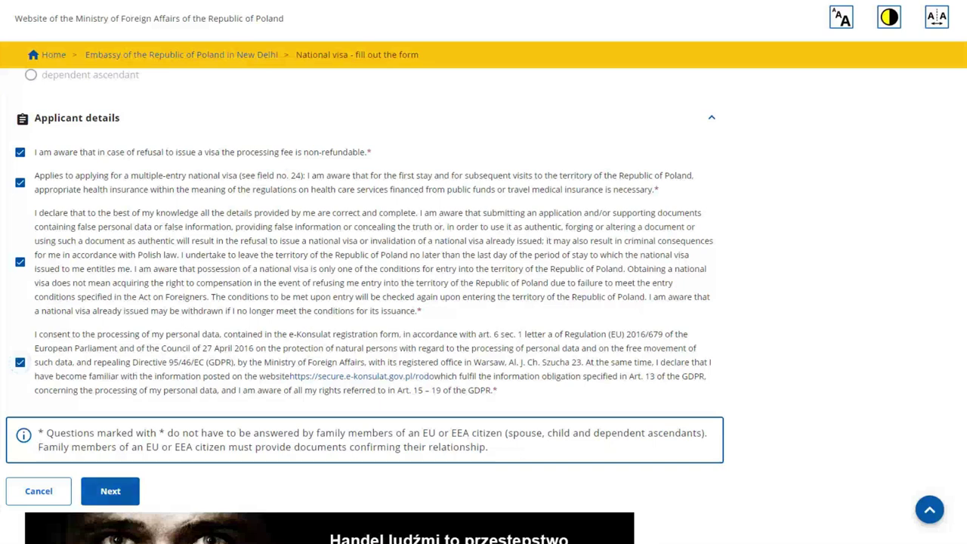
{"action": "mouse_move", "coordinate": [200, 543]}
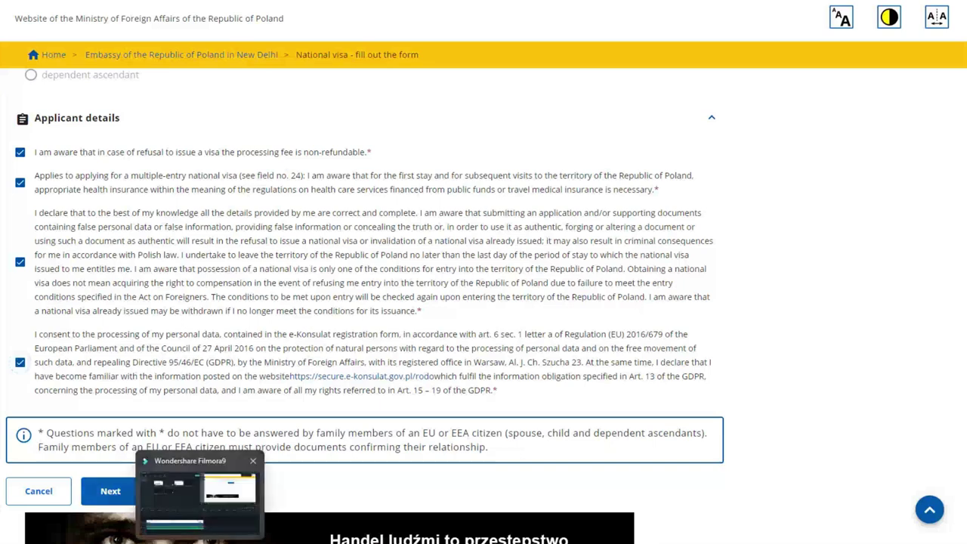